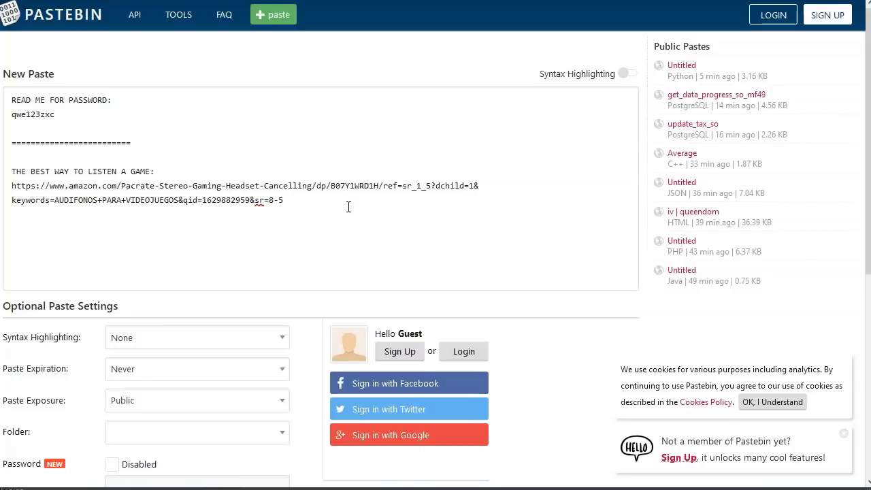
Step: Publish the Pastebin paste as a guest, accepting the privacy notice
{"action": "left_click", "coordinate": [186, 149]}
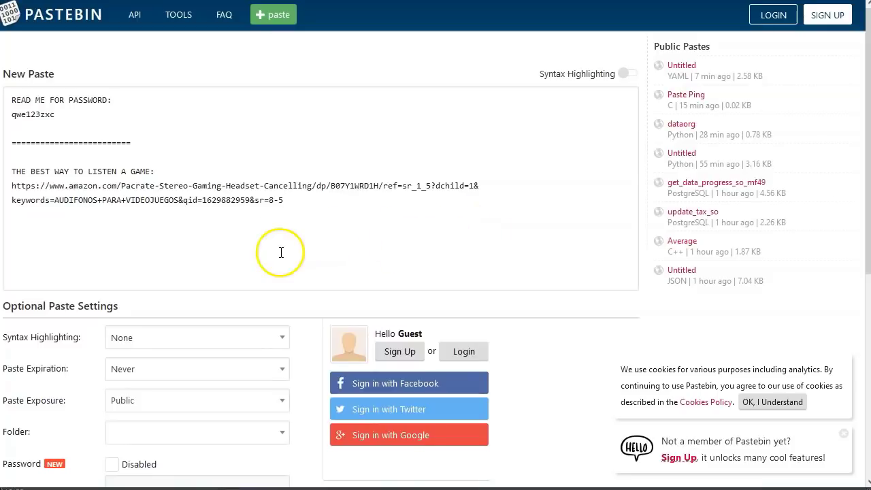
{"action": "scroll", "coordinate": [133, 266], "scroll_direction": "down", "scroll_amount": 4}
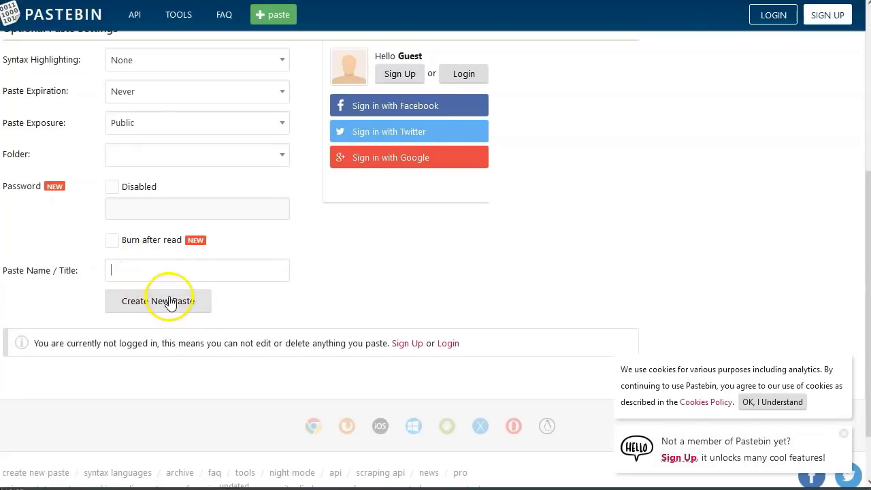
{"action": "scroll", "coordinate": [171, 293], "scroll_direction": "up", "scroll_amount": 2}
{"action": "left_click", "coordinate": [158, 441]}
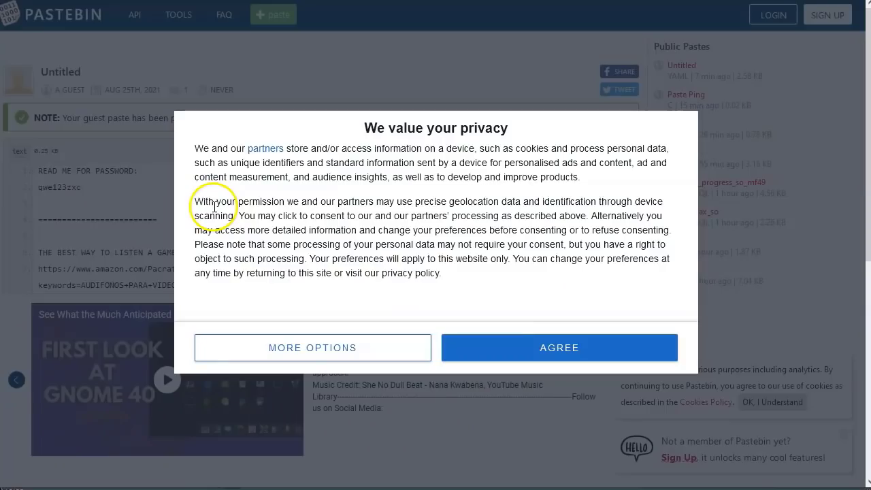
{"action": "left_click", "coordinate": [554, 348]}
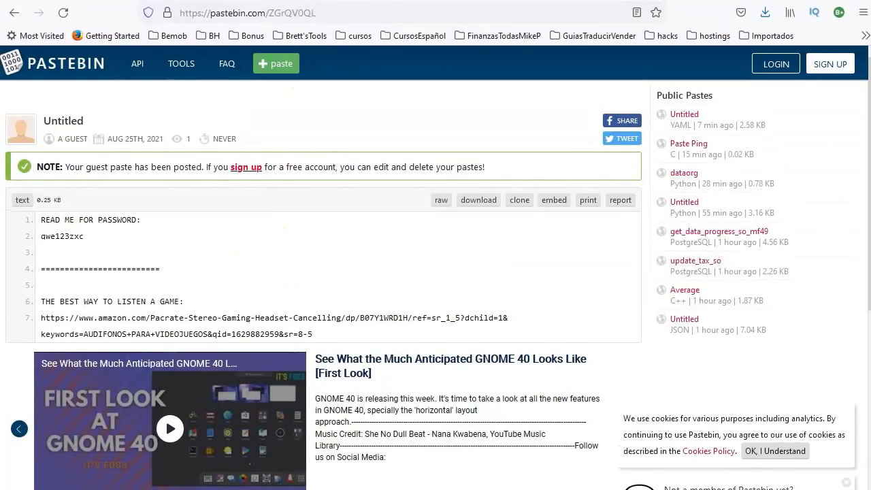
{"action": "left_click", "coordinate": [310, 13]}
{"action": "left_click_drag", "start_coordinate": [310, 12], "coordinate": [182, 12]}
{"action": "key", "text": "ctrl+c"}
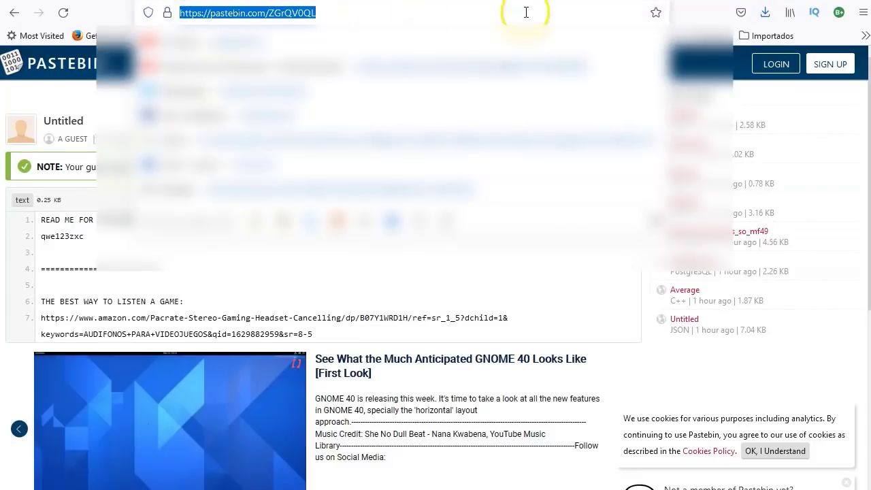
{"action": "left_click", "coordinate": [466, 277]}
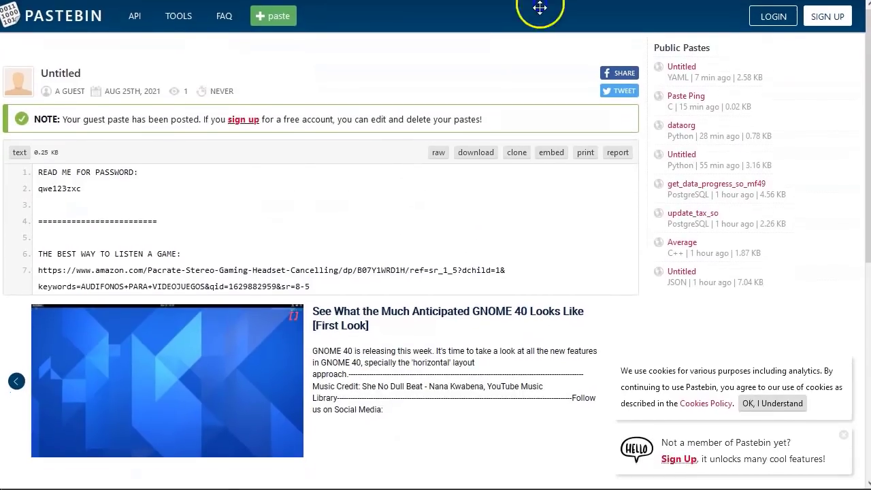
{"action": "left_click", "coordinate": [436, 239]}
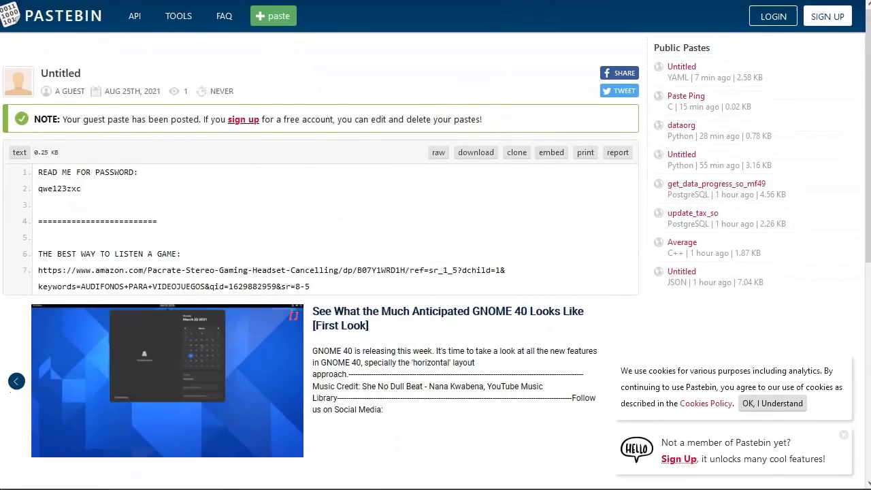
Step: In Notepad++, add the label 'Enlace a poner en la red de contentlocker:' with the paste URL beneath it
{"action": "key", "text": "alt+Tab"}
{"action": "type", "text": "Enlace"}
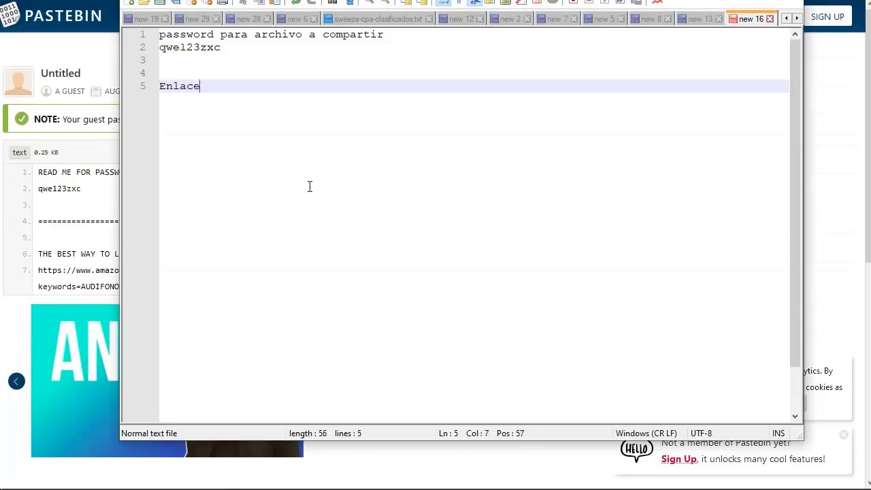
{"action": "type", "text": " a poner en la"}
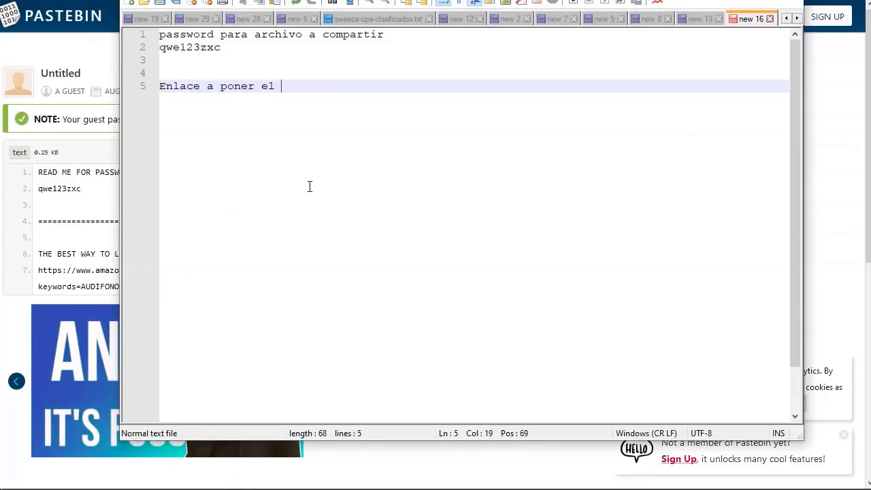
{"action": "key", "text": "BackSpace"}
{"action": "key", "text": "BackSpace"}
{"action": "type", "text": "n la red de con"}
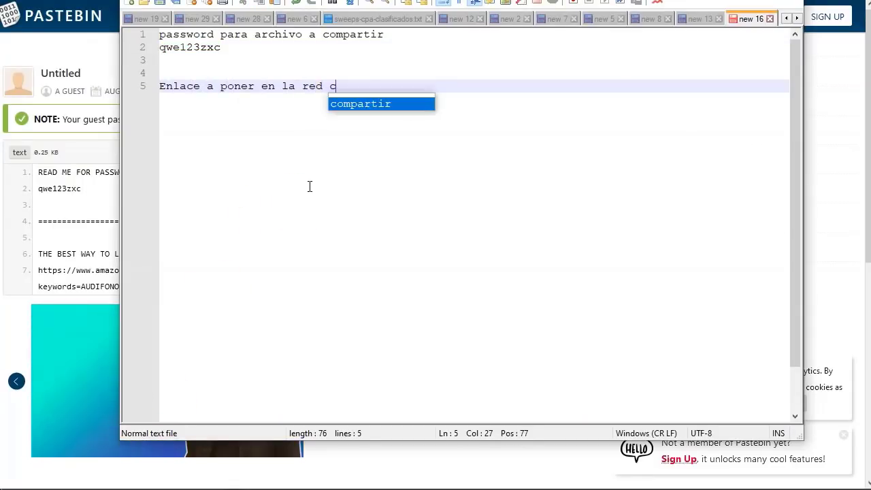
{"action": "type", "text": "tentlocker"}
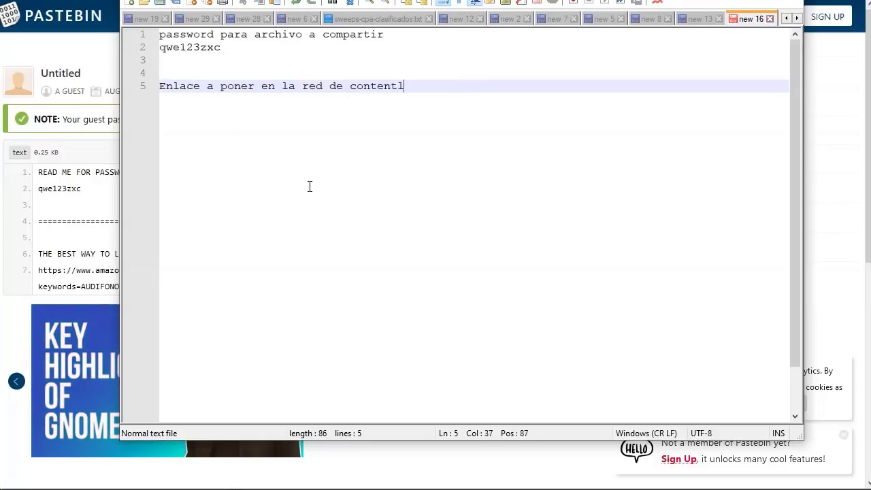
{"action": "type", "text": ":"}
{"action": "key", "text": "Return"}
{"action": "key", "text": "ctrl+v"}
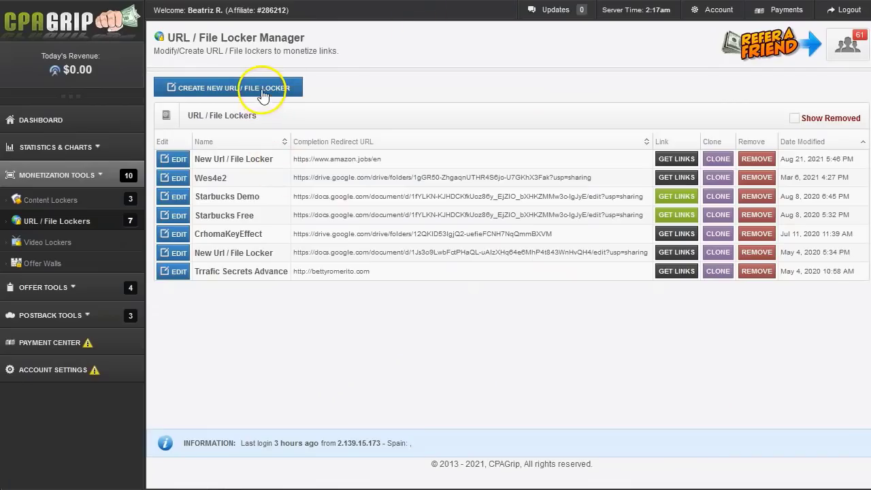
Step: Create a new URL / File Locker, agreeing to the Terms of Service
{"action": "left_click", "coordinate": [261, 95]}
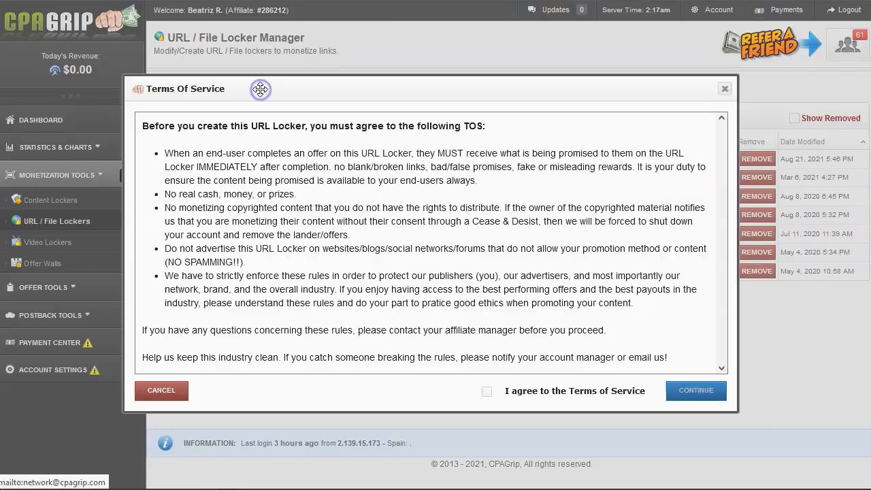
{"action": "left_click", "coordinate": [487, 392]}
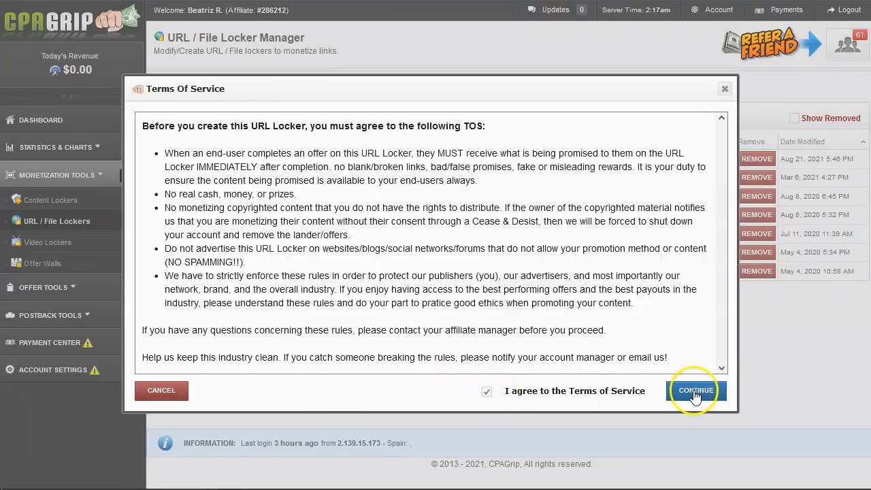
{"action": "left_click", "coordinate": [694, 392]}
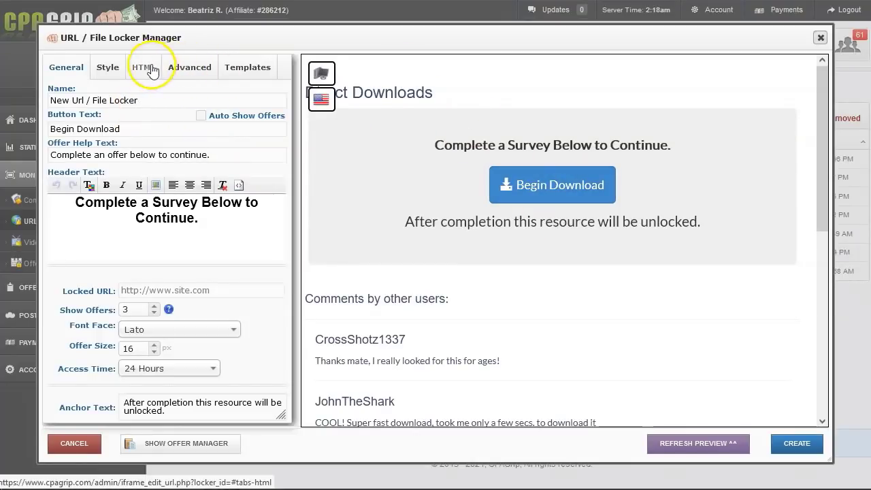
Step: Apply the File Download Locker template to the new locker, then return to General settings
{"action": "left_click", "coordinate": [238, 70]}
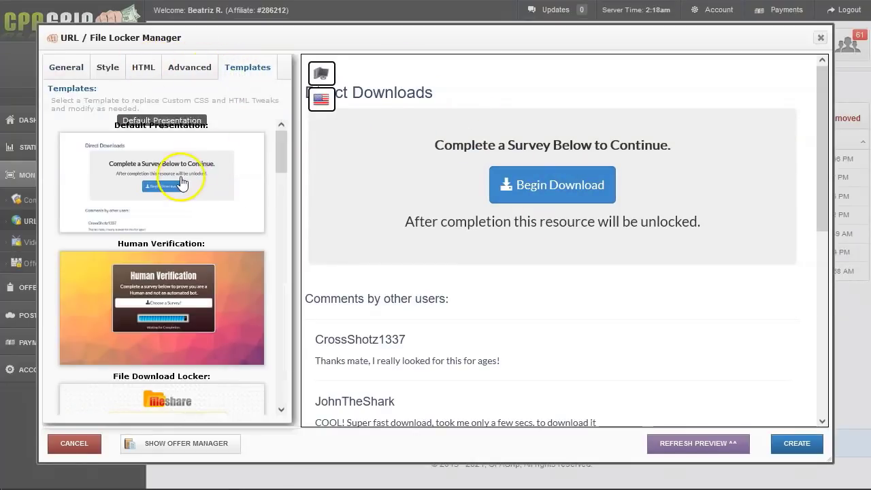
{"action": "scroll", "coordinate": [179, 272], "scroll_direction": "down", "scroll_amount": 4}
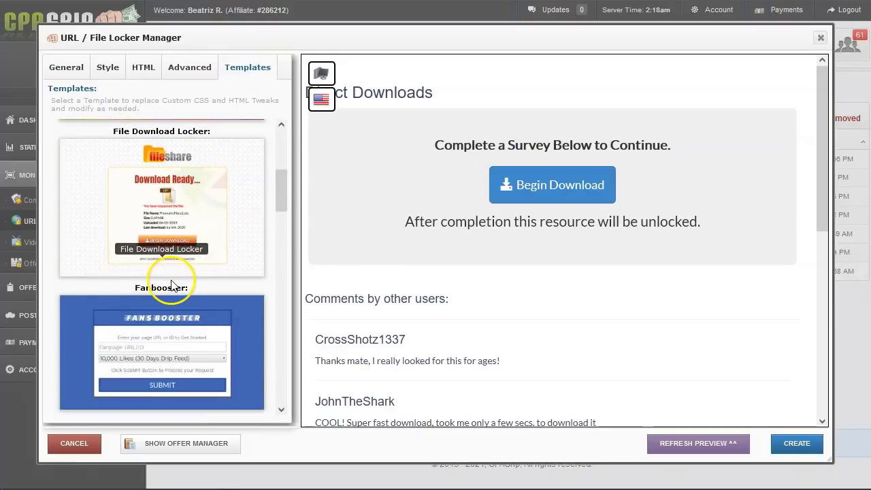
{"action": "left_click", "coordinate": [171, 227]}
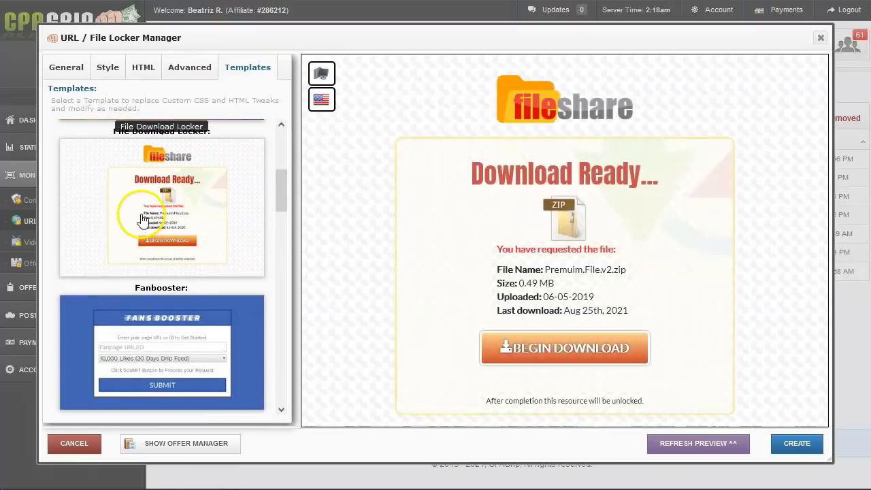
{"action": "left_click", "coordinate": [63, 66]}
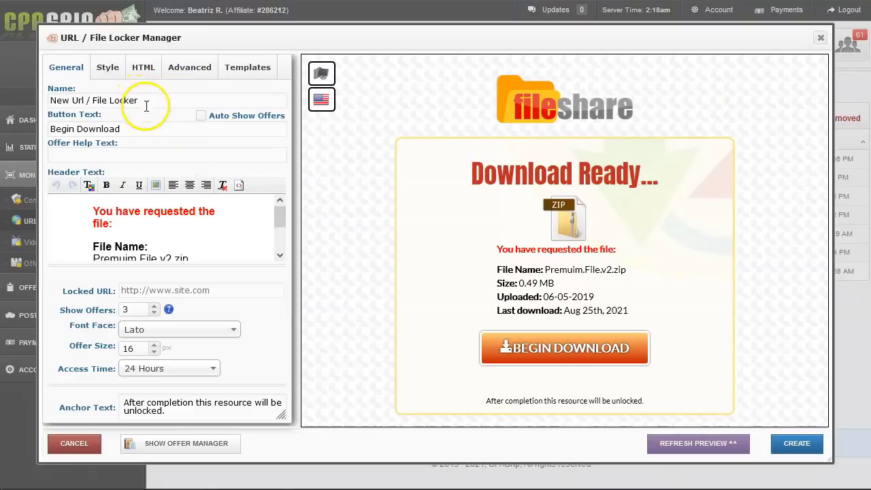
Step: Name the locker 'download your fortnite guide' and change its Show Offers count
{"action": "left_click_drag", "start_coordinate": [146, 100], "coordinate": [15, 94]}
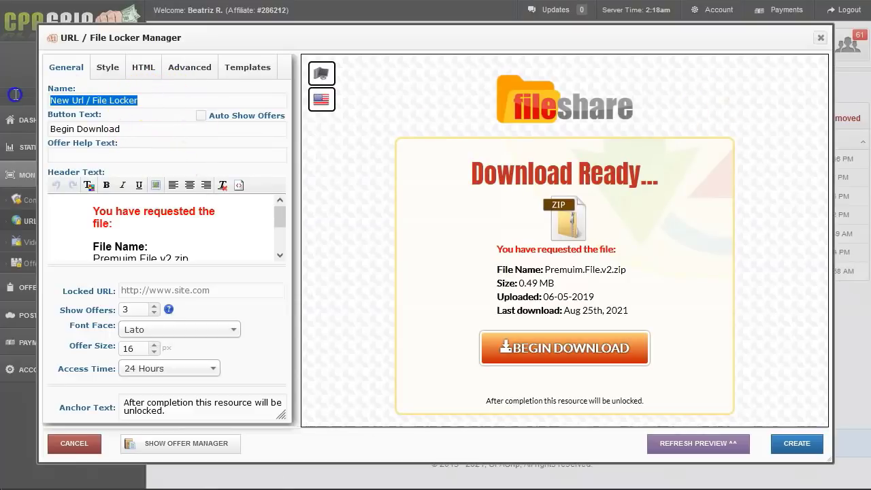
{"action": "type", "text": "download your fortnite guide"}
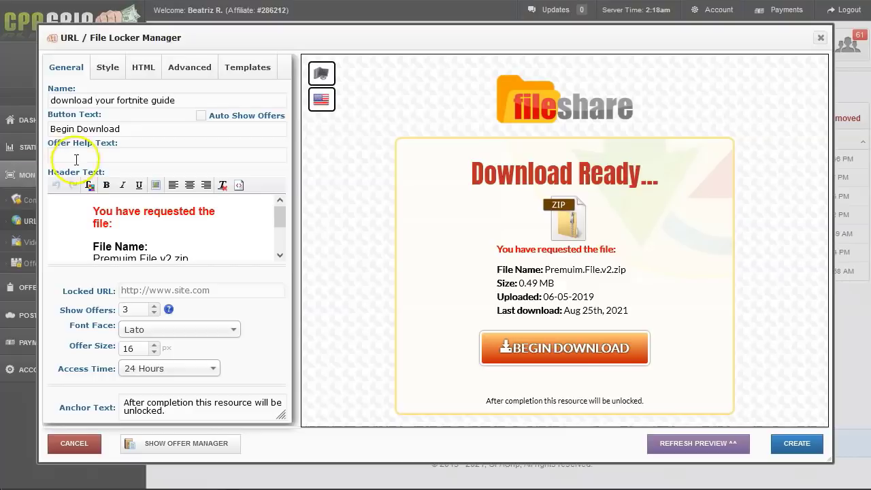
{"action": "left_click", "coordinate": [127, 125]}
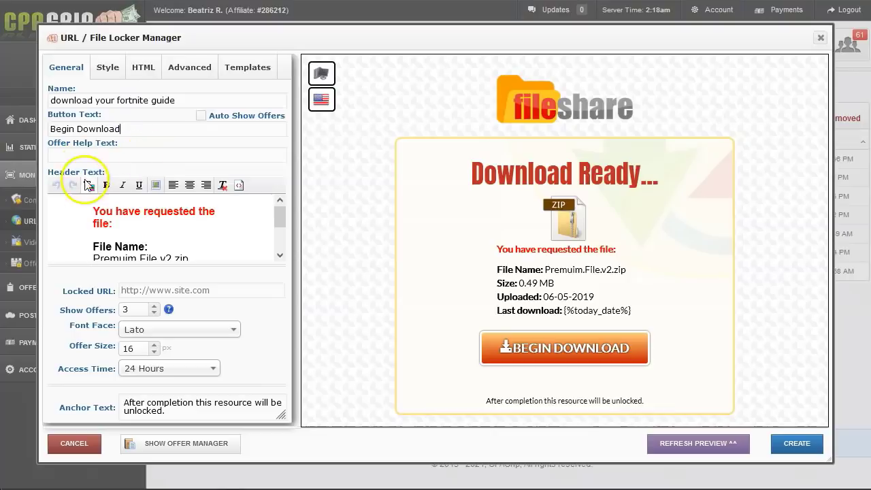
{"action": "left_click", "coordinate": [154, 306]}
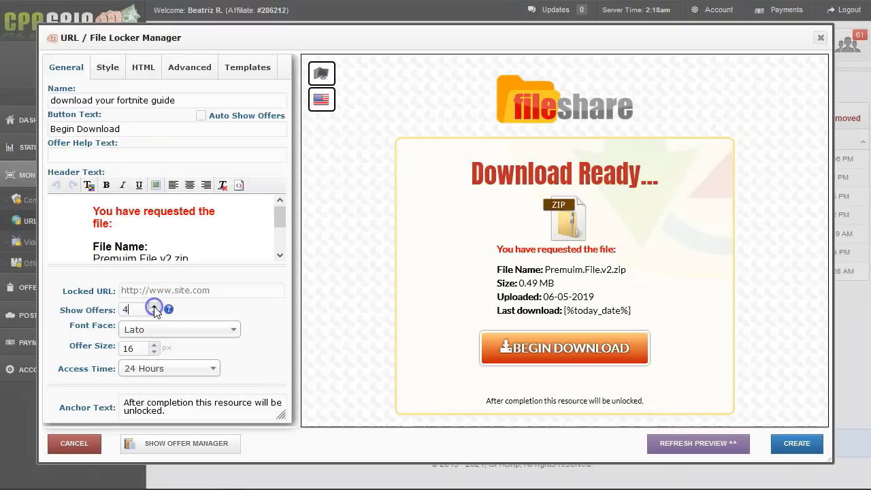
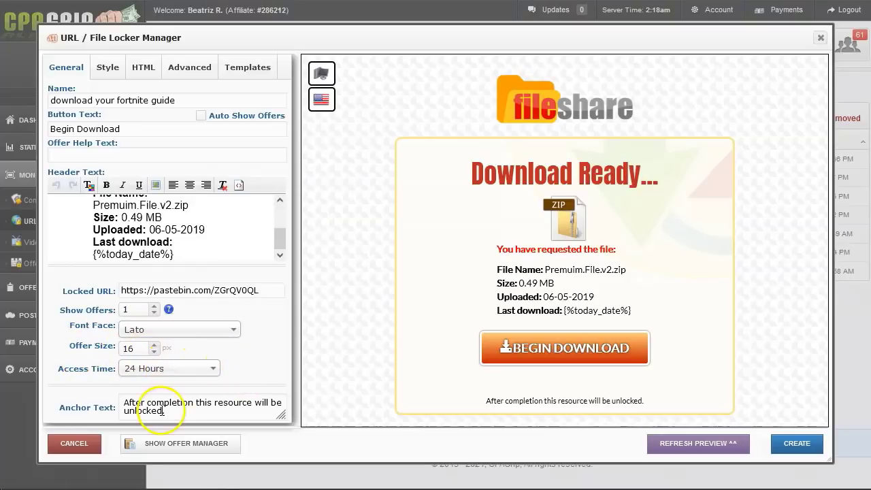
Step: Refresh the preview and change the header file name from Premuim.File.v2 to Fortnite guide 2021
{"action": "left_click", "coordinate": [172, 410]}
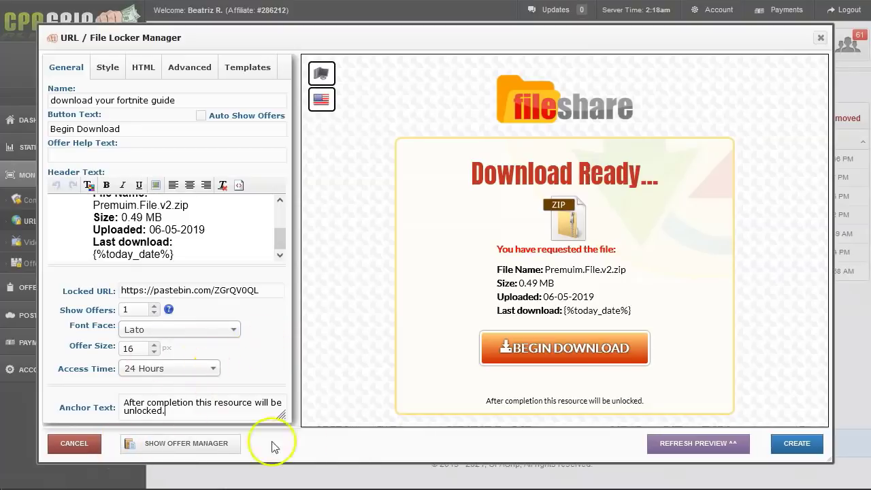
{"action": "left_click", "coordinate": [699, 445]}
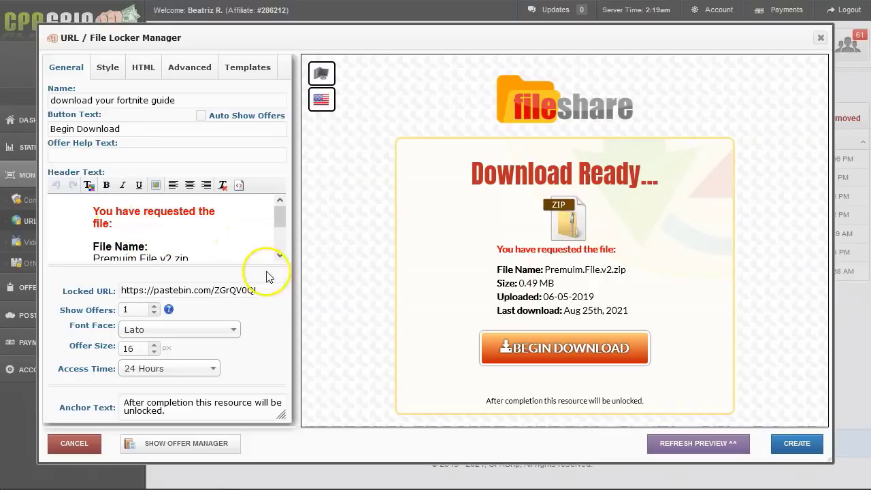
{"action": "left_click", "coordinate": [280, 255]}
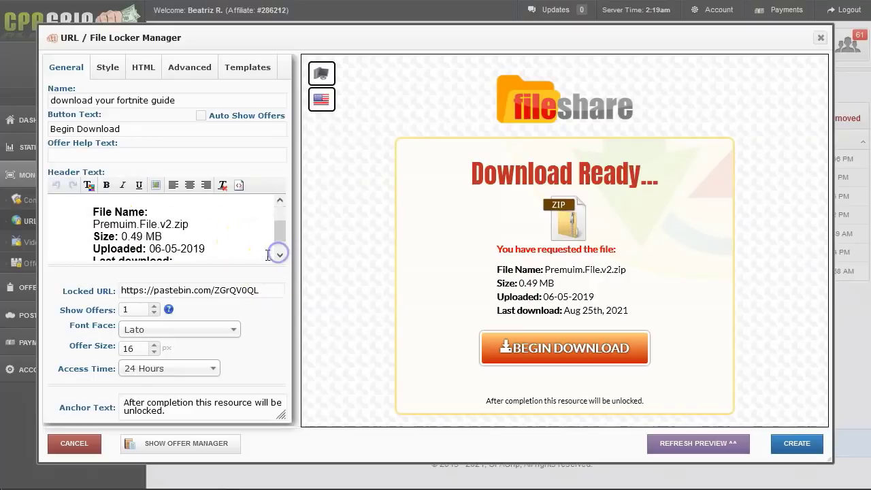
{"action": "double_click", "coordinate": [140, 224]}
{"action": "left_click_drag", "start_coordinate": [93, 224], "coordinate": [175, 224]}
{"action": "key", "text": "BackSpace"}
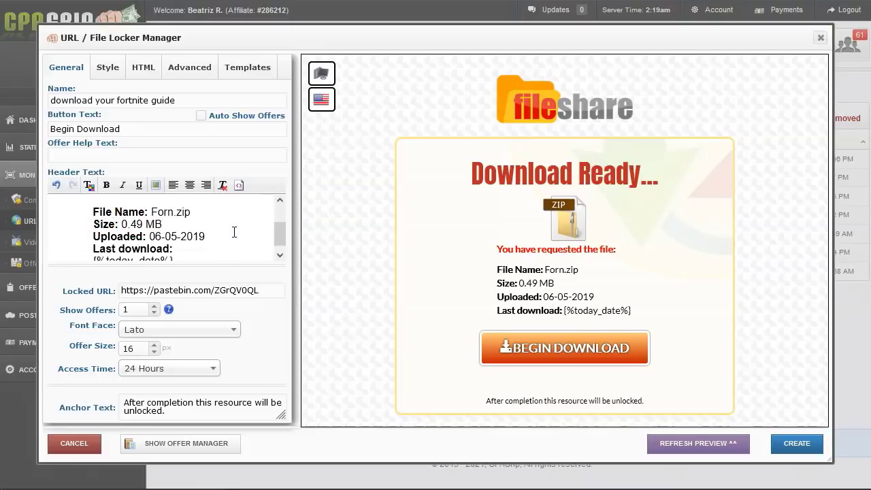
{"action": "type", "text": "Fortnite guide"}
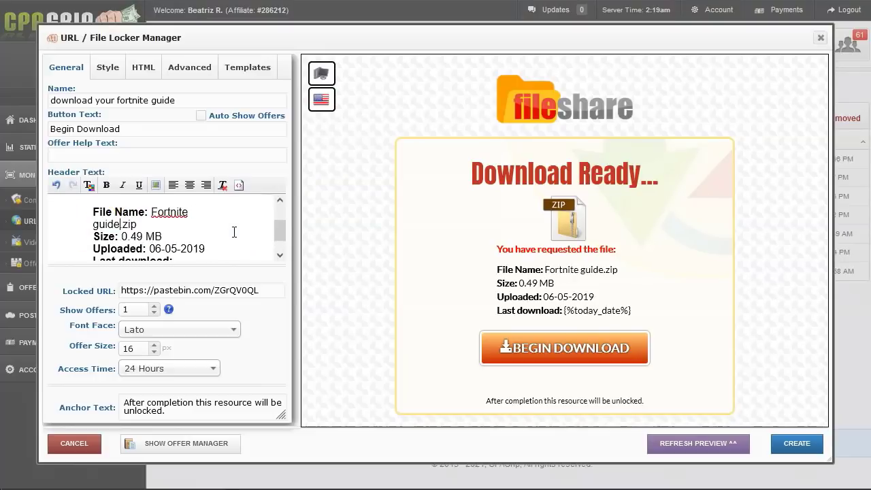
{"action": "type", "text": " 2021"}
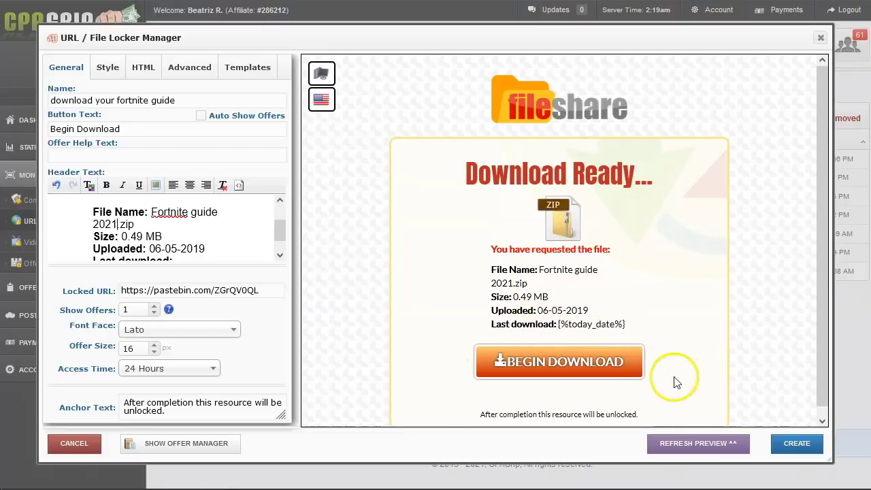
Step: Set the number of offers shown to 1
{"action": "double_click", "coordinate": [125, 310]}
{"action": "type", "text": "1"}
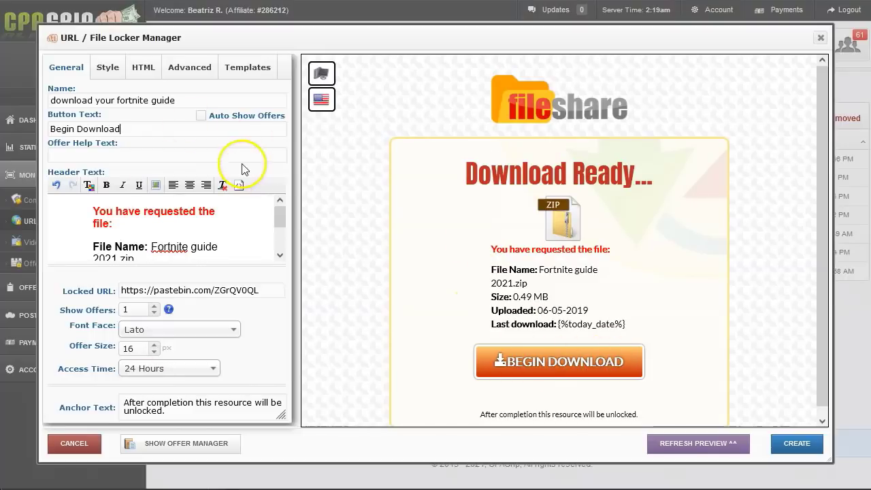
{"action": "left_click", "coordinate": [99, 124]}
Step: Change the button label from 'Begin Download' to 'Download Fortnite Guide' and create the locker
{"action": "key", "text": "ctrl+a"}
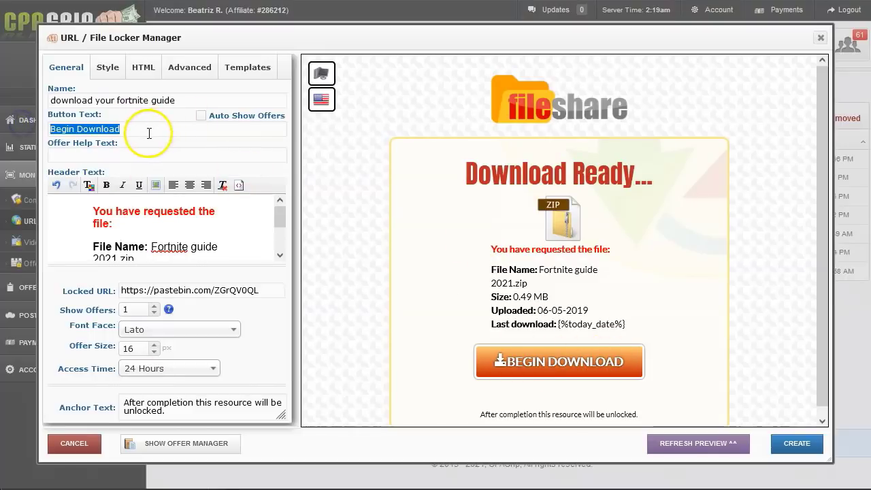
{"action": "key", "text": "Home"}
{"action": "key", "text": "Delete"}
{"action": "key", "text": "Delete"}
{"action": "key", "text": "Delete"}
{"action": "key", "text": "Delete"}
{"action": "key", "text": "Delete"}
{"action": "key", "text": "Delete"}
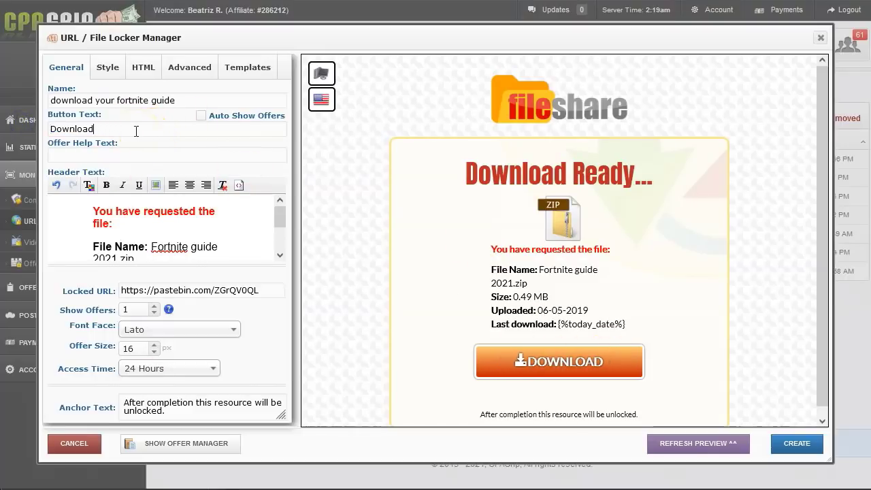
{"action": "type", "text": "Fort"}
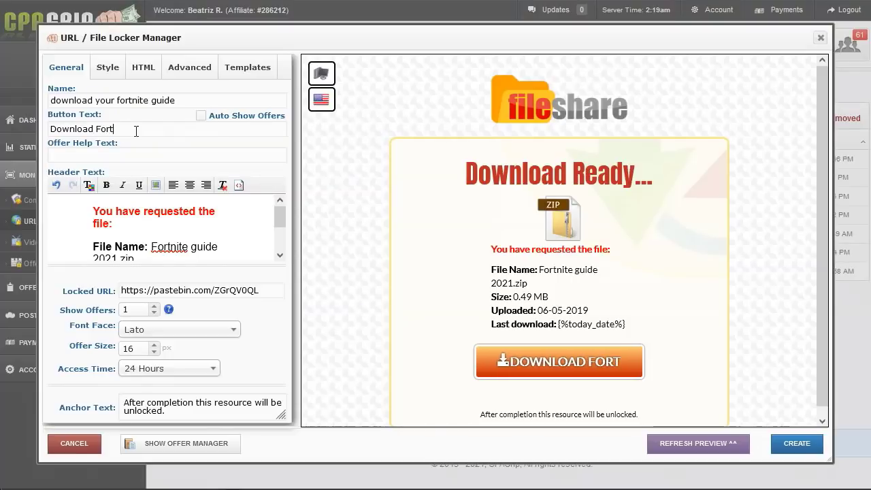
{"action": "type", "text": "nite Guide"}
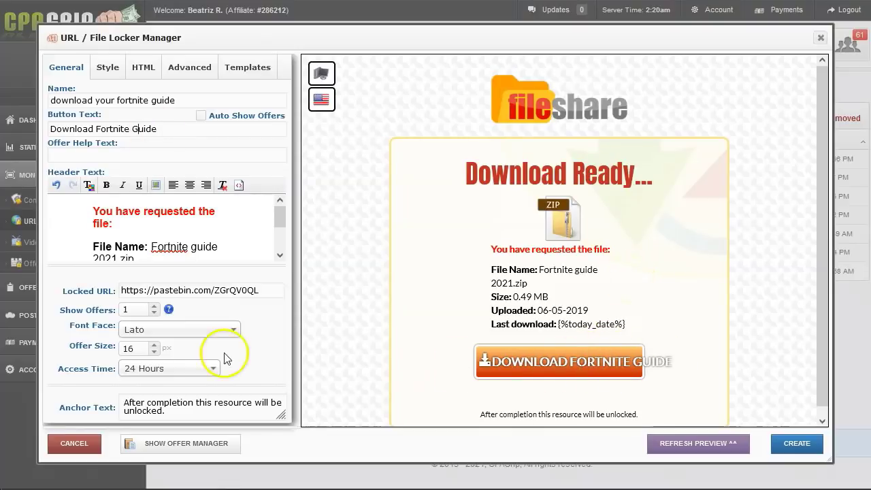
{"action": "left_click", "coordinate": [797, 443]}
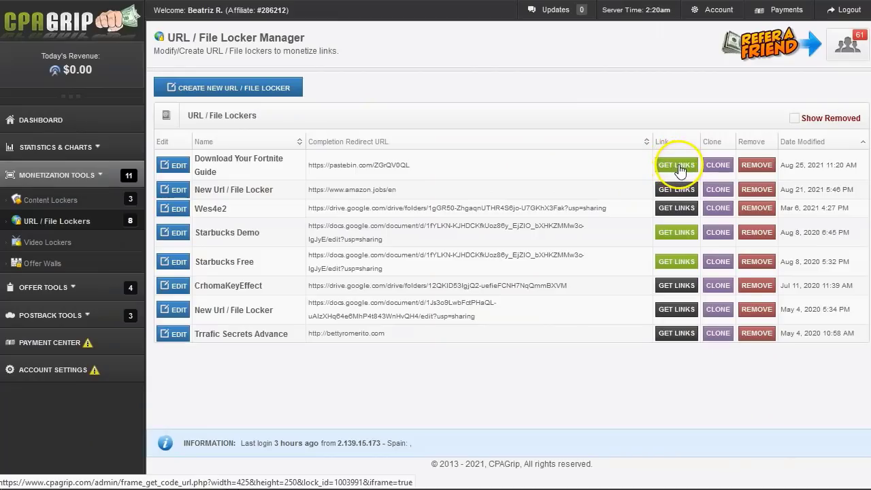
Step: Keep the fasterfiles.net domain, replace link ending 1003991 with fortniteguide2021, and copy the link
{"action": "left_click", "coordinate": [677, 167]}
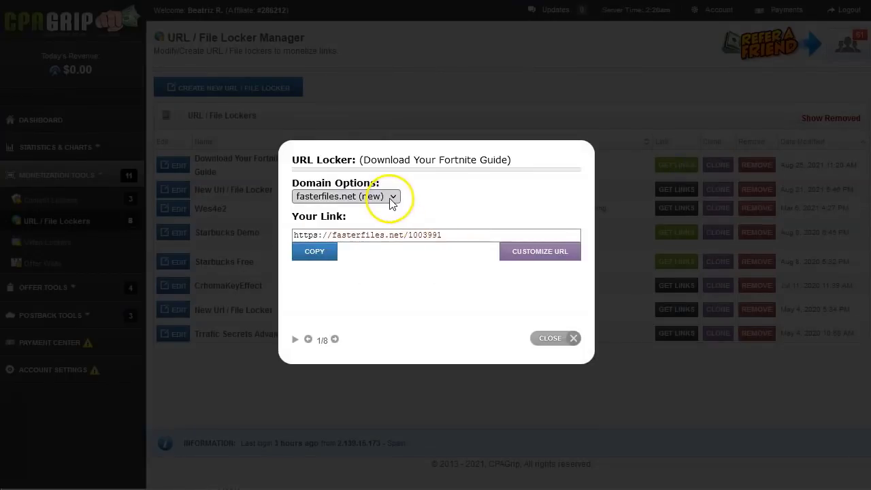
{"action": "left_click", "coordinate": [391, 197]}
{"action": "left_click", "coordinate": [392, 198]}
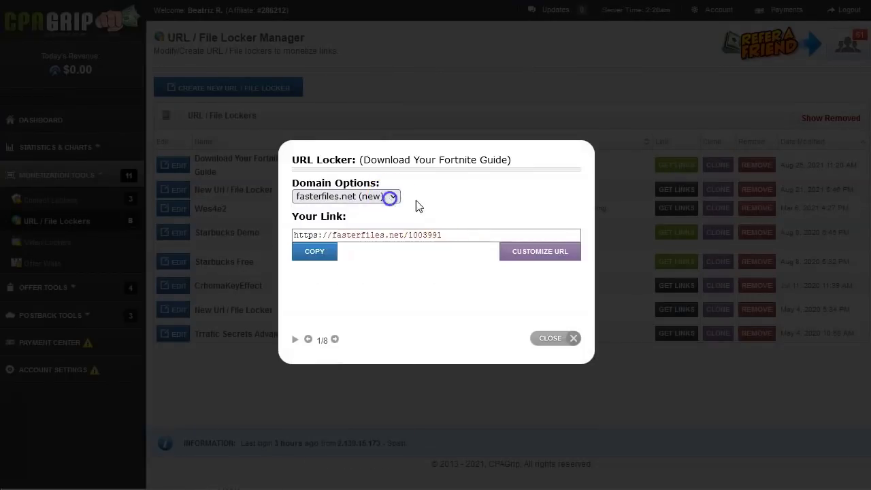
{"action": "left_click", "coordinate": [528, 251]}
{"action": "left_click_drag", "start_coordinate": [472, 247], "coordinate": [349, 247]}
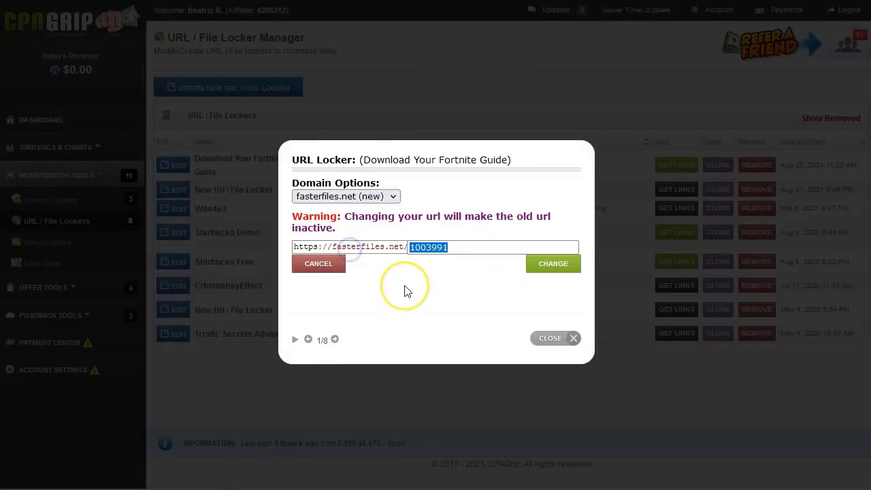
{"action": "type", "text": "fortniteguide2021"}
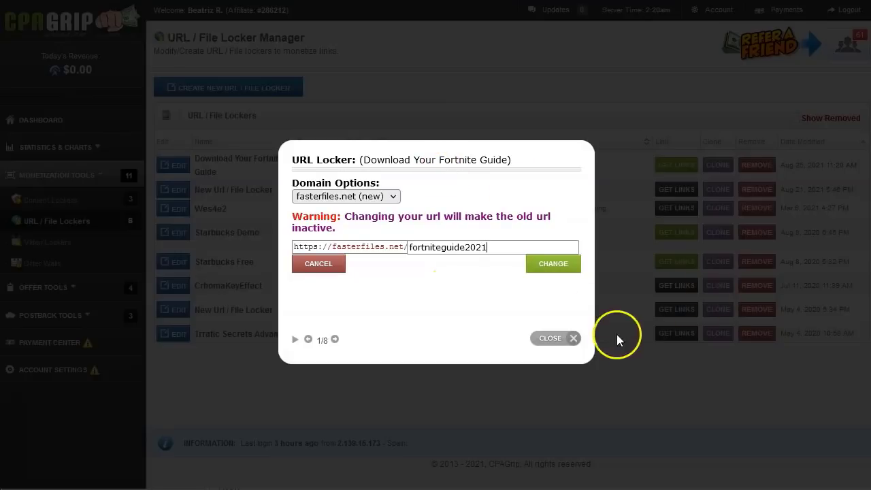
{"action": "left_click", "coordinate": [557, 265]}
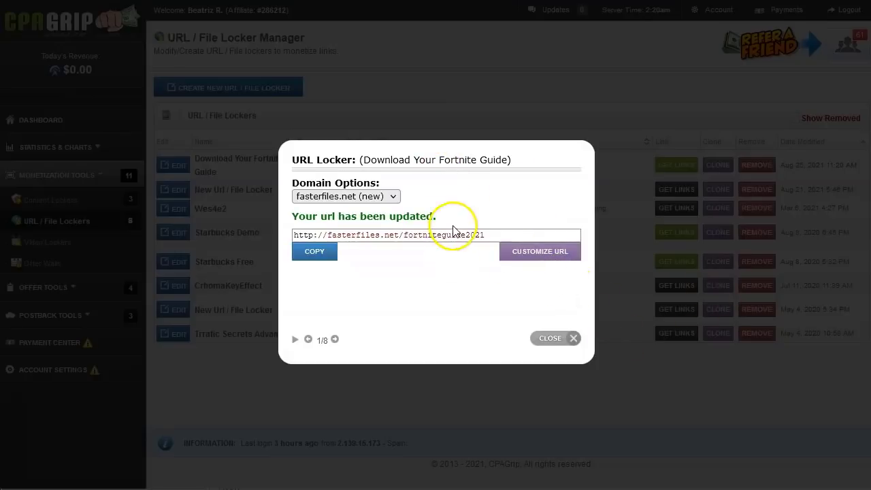
{"action": "left_click", "coordinate": [313, 262]}
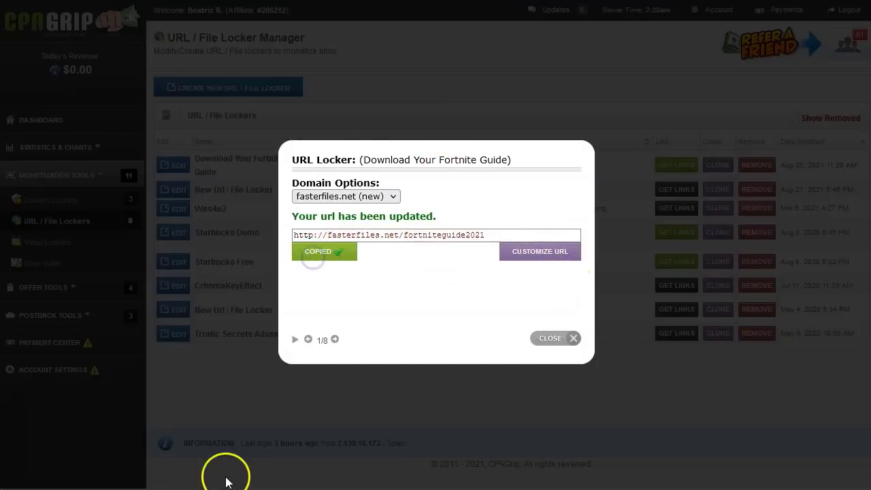
{"action": "key", "text": "alt+Tab"}
Step: Paste the fasterfiles link at the end of the notes, labelled 'aqui va a encontrar el password.'
{"action": "left_click", "coordinate": [364, 156]}
{"action": "key", "text": "Return"}
{"action": "key", "text": "Return"}
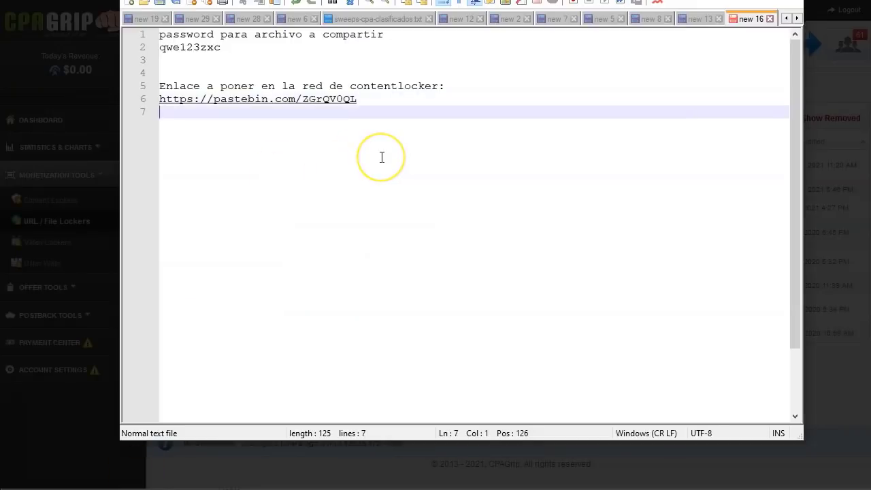
{"action": "key", "text": "ctrl+v"}
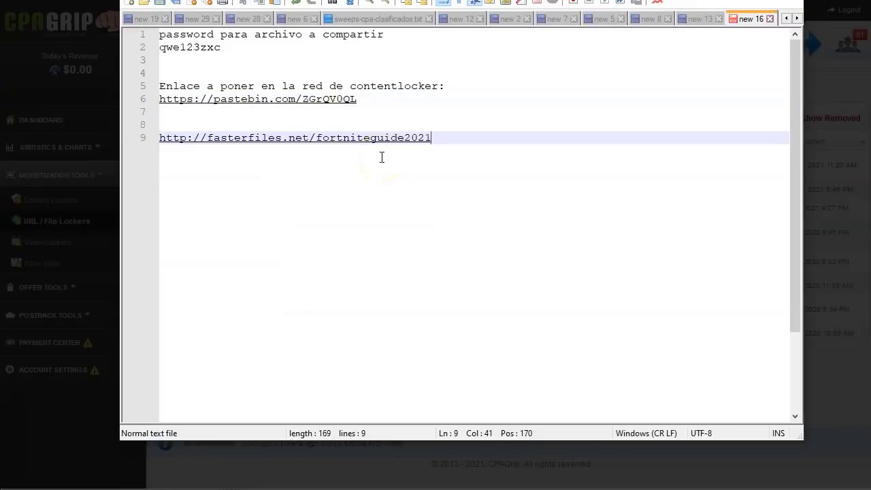
{"action": "key", "text": "Up"}
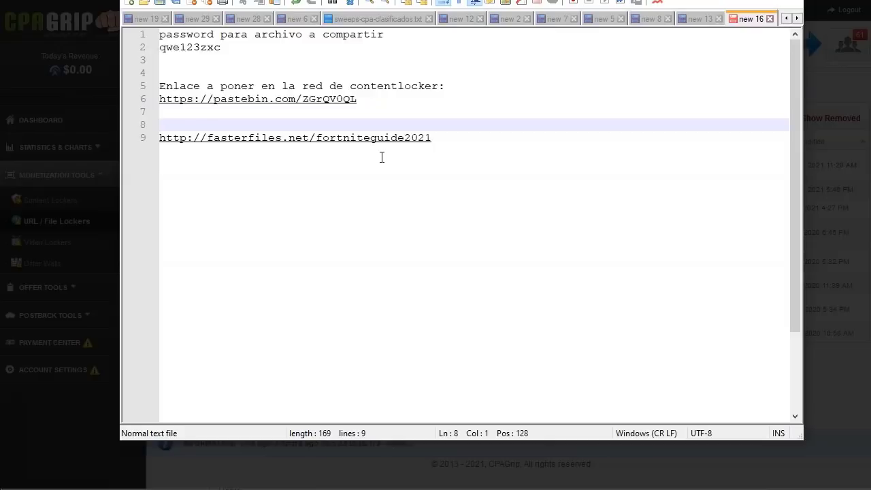
{"action": "type", "text": "aqui va a eno"}
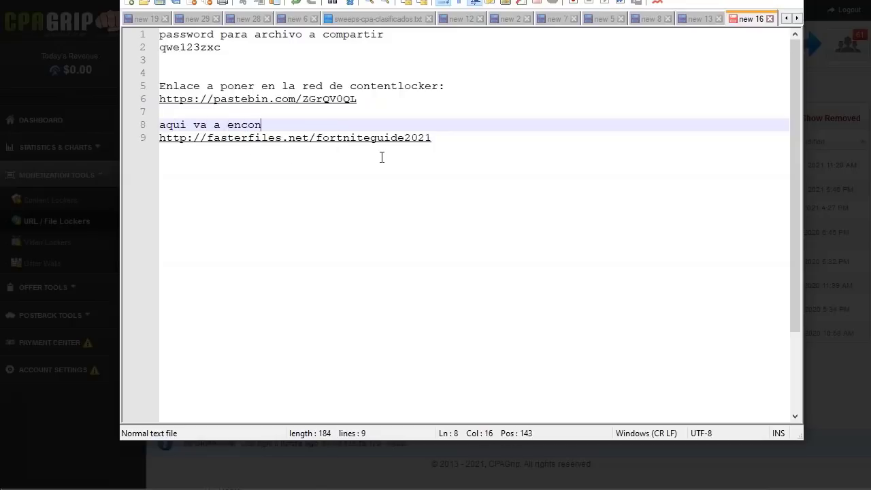
{"action": "type", "text": "ntrar el passwro"}
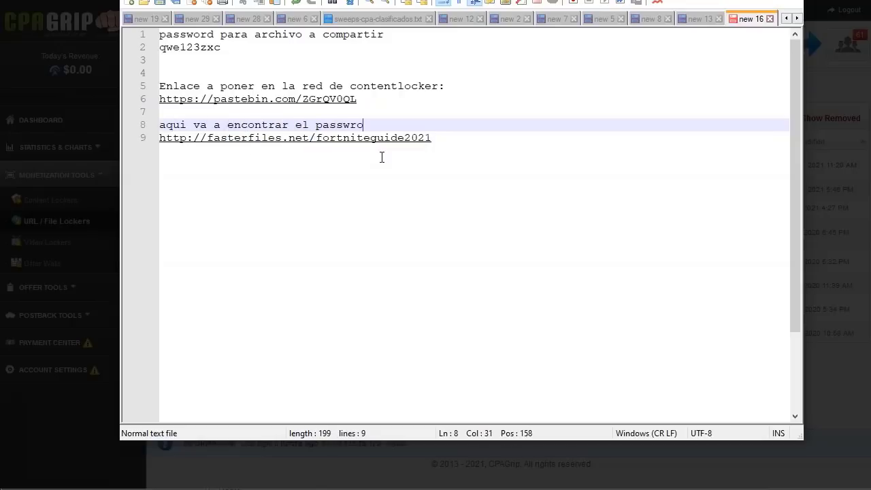
{"action": "key", "text": "BackSpace"}
{"action": "key", "text": "BackSpace"}
{"action": "type", "text": "ord."}
Step: Insert two empty lines at the top of the notes
{"action": "left_click", "coordinate": [404, 34]}
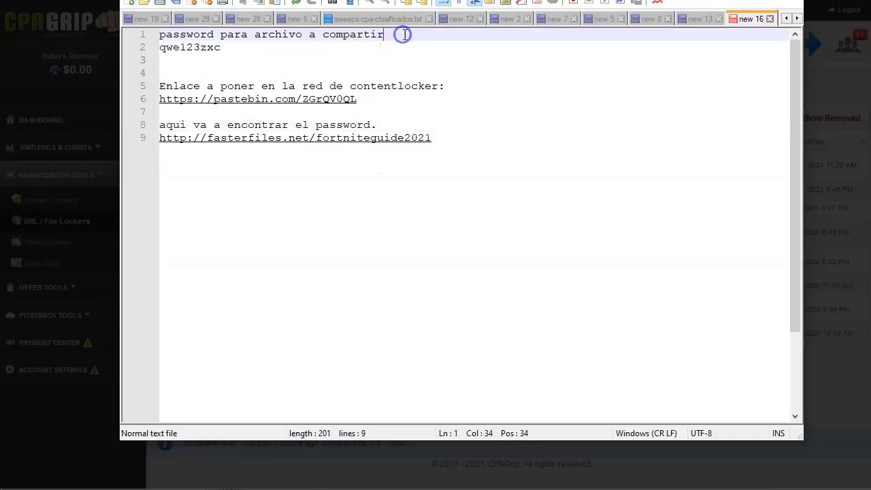
{"action": "key", "text": "Home"}
{"action": "key", "text": "Return"}
{"action": "key", "text": "Up"}
{"action": "key", "text": "Return"}
{"action": "key", "text": "Up"}
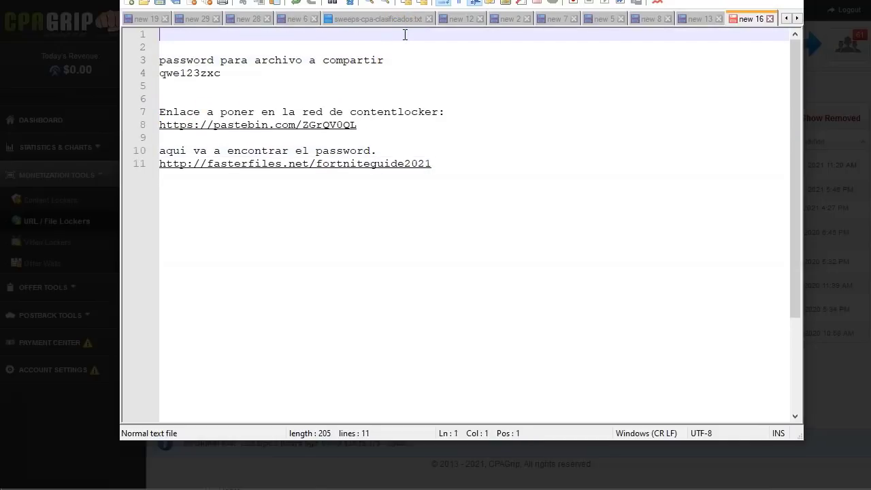
Step: Write 'Ganamos cuando descargan el archivo' on the first line as the PPD earnings note
{"action": "type", "text": "Ganamos cuant"}
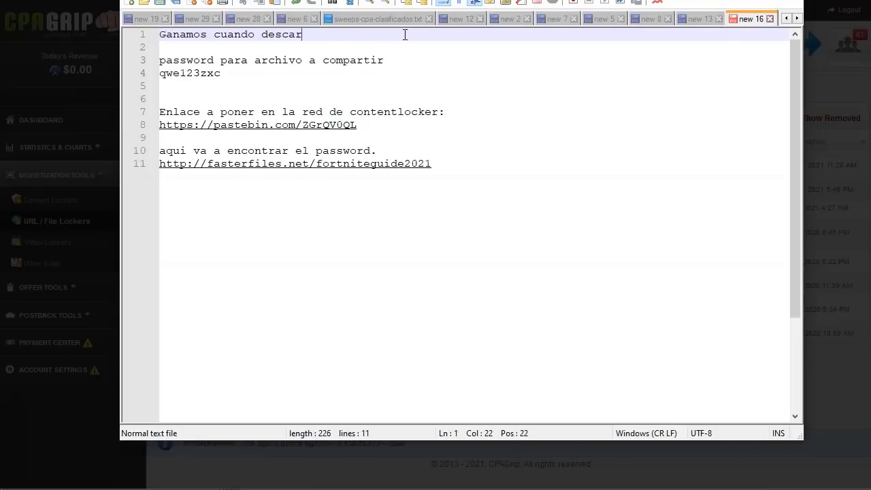
{"action": "type", "text": "o descargan el archi"}
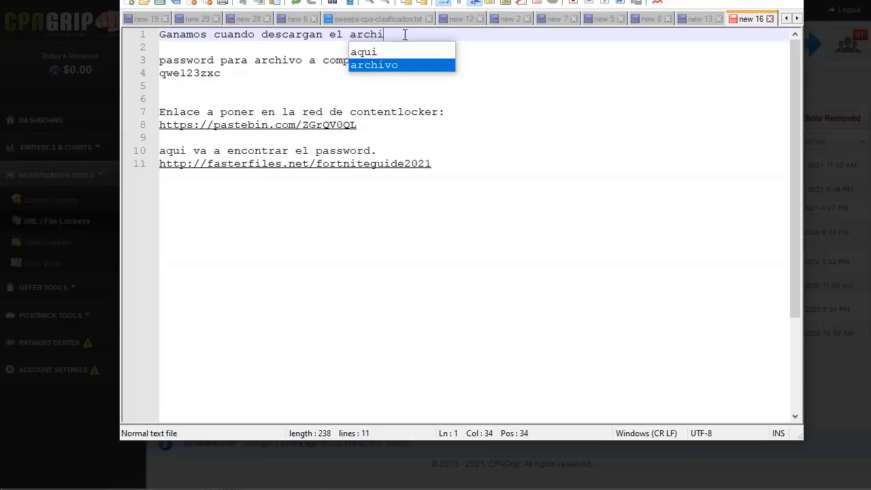
{"action": "type", "text": "vo  ---PPD"}
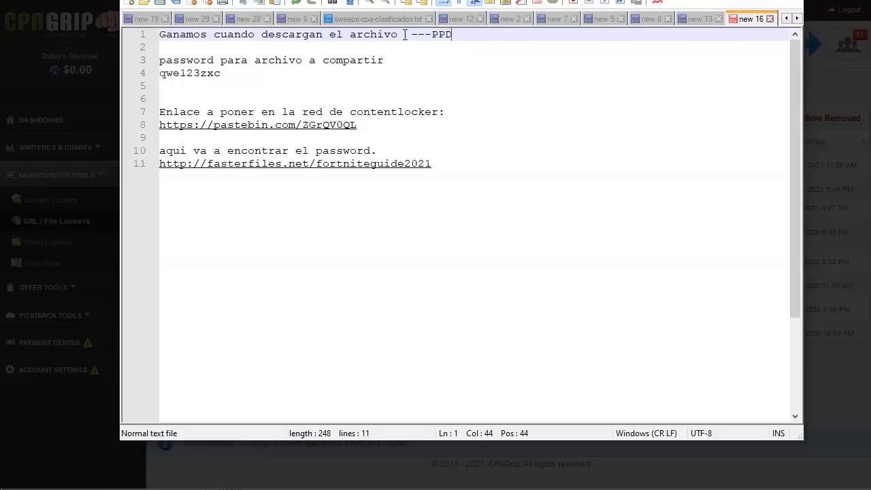
{"action": "key", "text": "Down"}
{"action": "key", "text": "Down"}
{"action": "key", "text": "Down"}
{"action": "key", "text": "Down"}
{"action": "key", "text": "Down"}
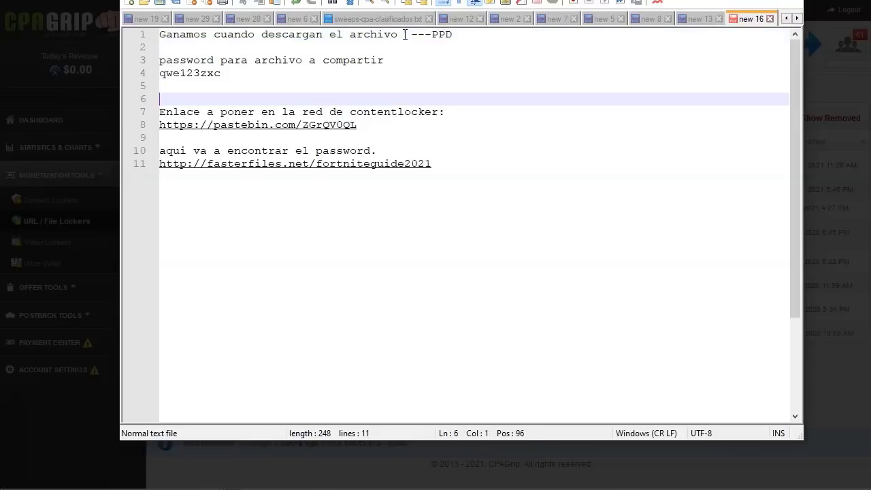
{"action": "key", "text": "Down"}
{"action": "key", "text": "Down"}
{"action": "key", "text": "Down"}
{"action": "key", "text": "Down"}
{"action": "key", "text": "End"}
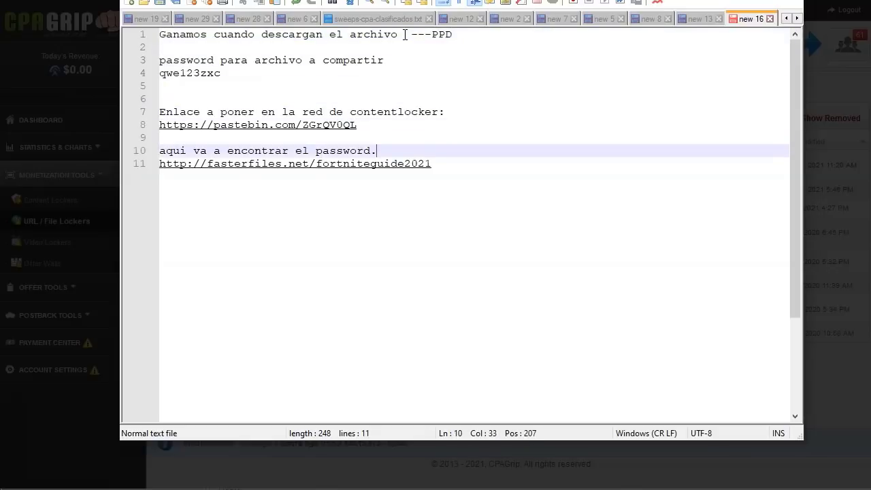
Step: Insert 'Ganamos por content locker cuando abren el archivo.' above the password-location note
{"action": "key", "text": "Home"}
{"action": "key", "text": "Return"}
{"action": "key", "text": "Return"}
{"action": "key", "text": "Up"}
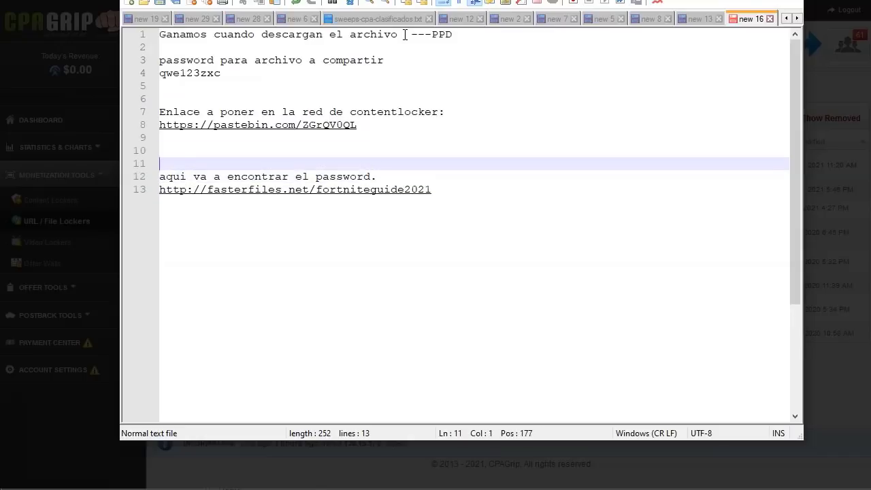
{"action": "key", "text": "Up"}
{"action": "type", "text": "Ganamos por"}
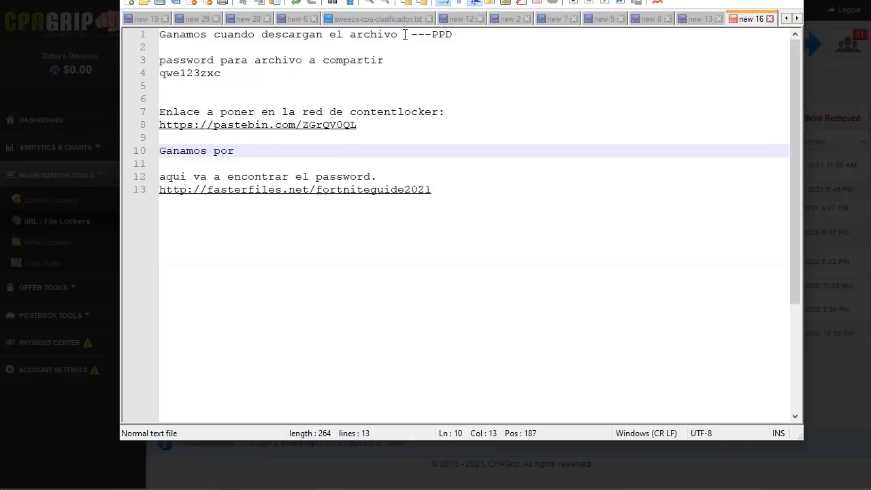
{"action": "type", "text": " content locker cuan"}
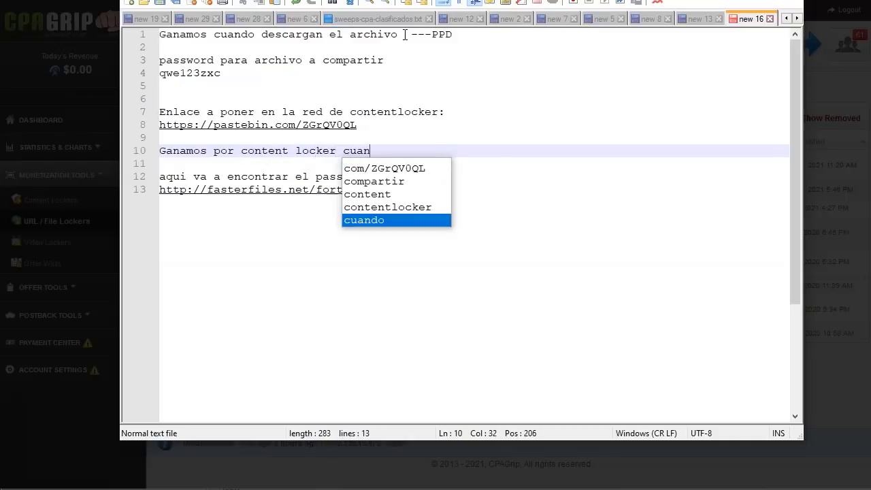
{"action": "type", "text": "do abren el "}
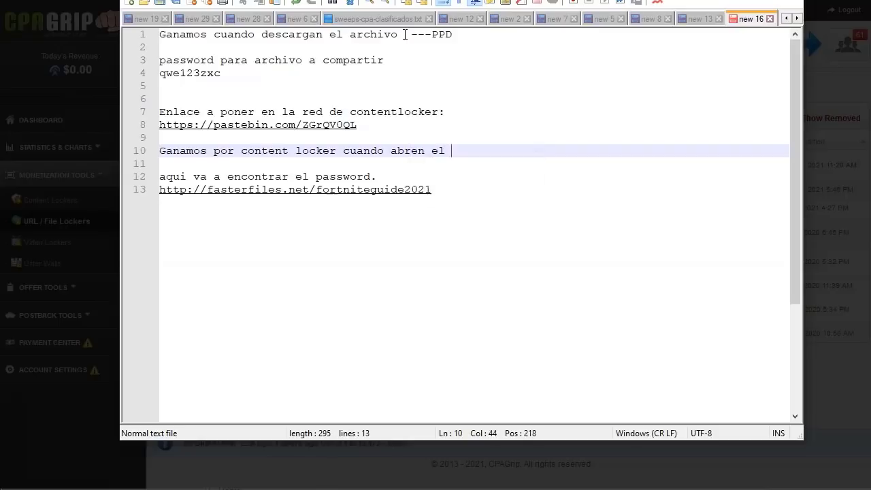
{"action": "type", "text": "archivo."}
Step: Write the line-6 note about getting unlimited traffic to our additional offer
{"action": "key", "text": "Up"}
{"action": "key", "text": "Up"}
{"action": "key", "text": "Up"}
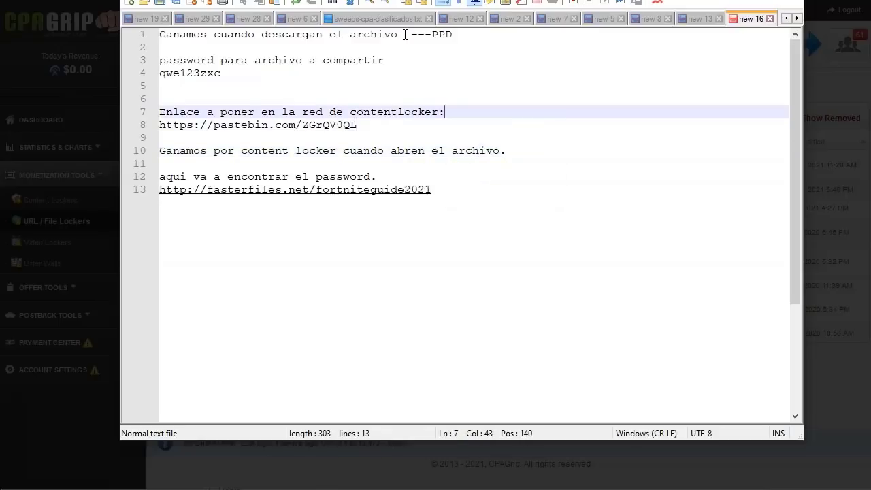
{"action": "key", "text": "Up"}
{"action": "type", "text": "Ganar t"}
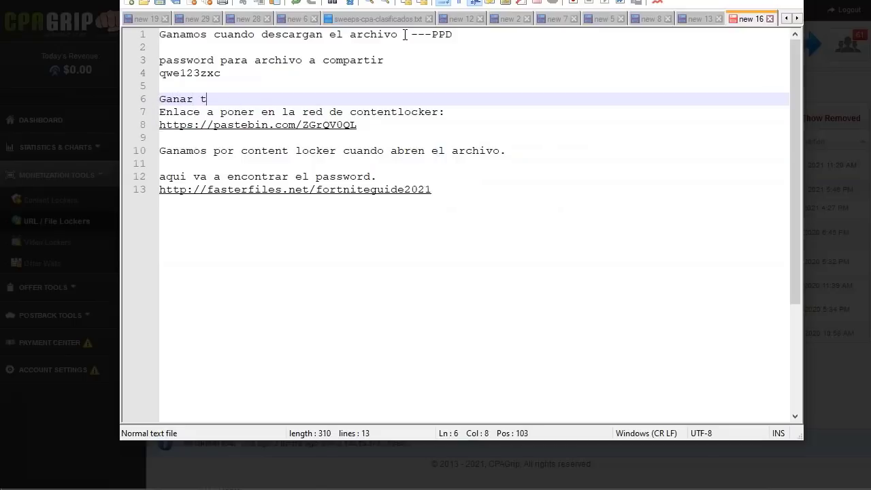
{"action": "type", "text": "ráfico a nuestra oferta adicional"}
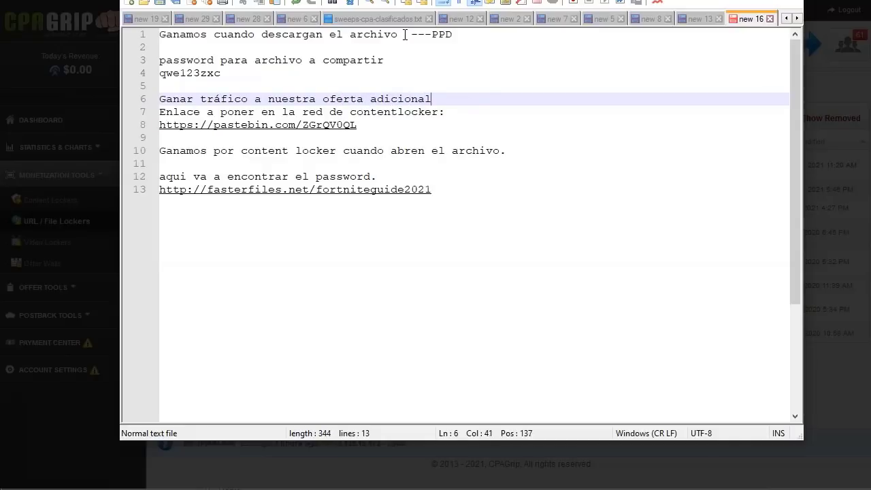
{"action": "left_click", "coordinate": [469, 34]}
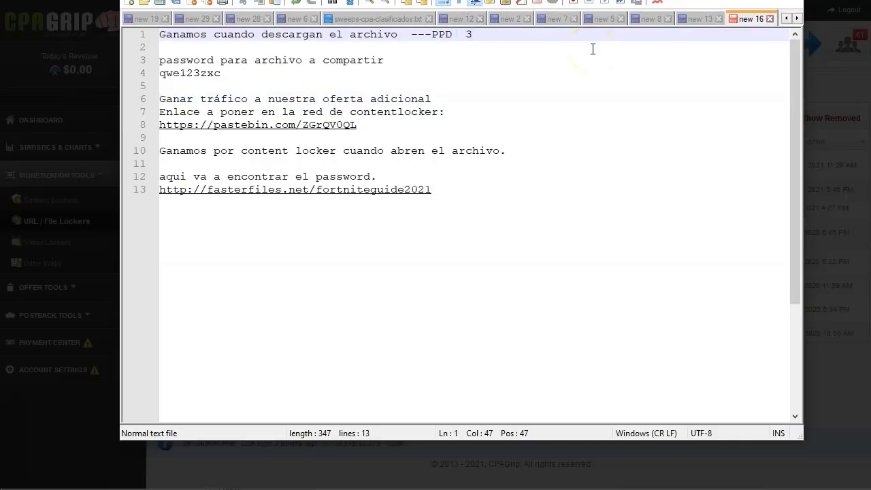
{"action": "key", "text": "Down"}
{"action": "key", "text": "Down"}
{"action": "key", "text": "Down"}
{"action": "key", "text": "Down"}
{"action": "key", "text": "Down"}
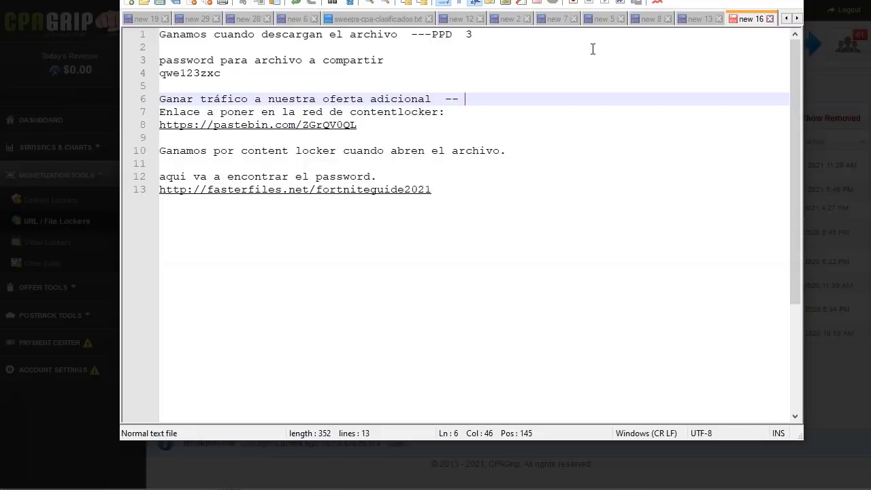
{"action": "type", "text": "itado"}
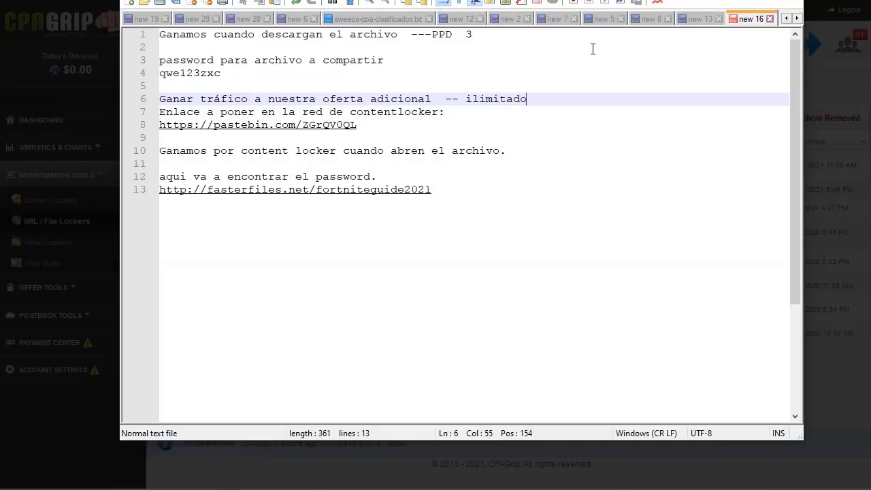
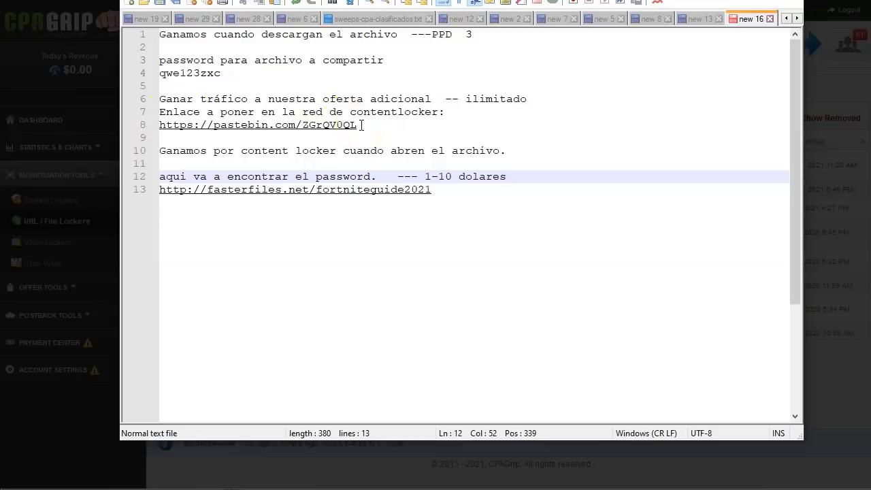
Step: Create a new blank text document in the folder beside the Fortnite guide files
{"action": "key", "text": "alt+Tab"}
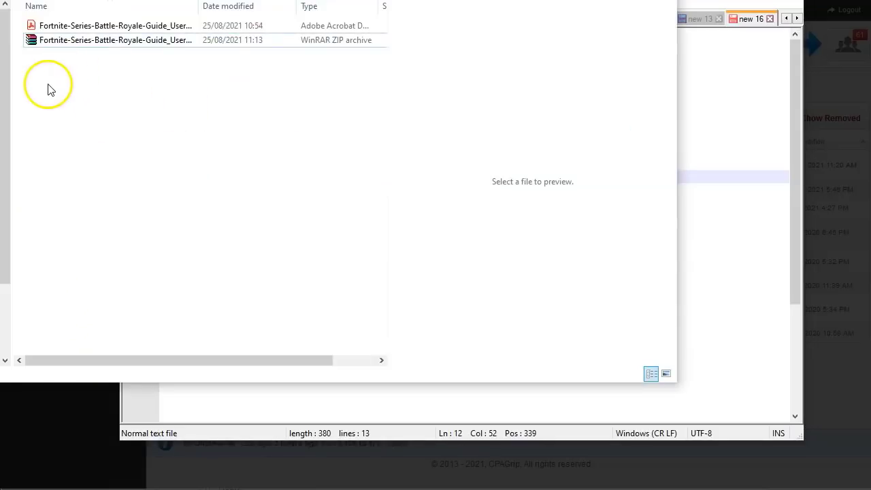
{"action": "right_click", "coordinate": [48, 87]}
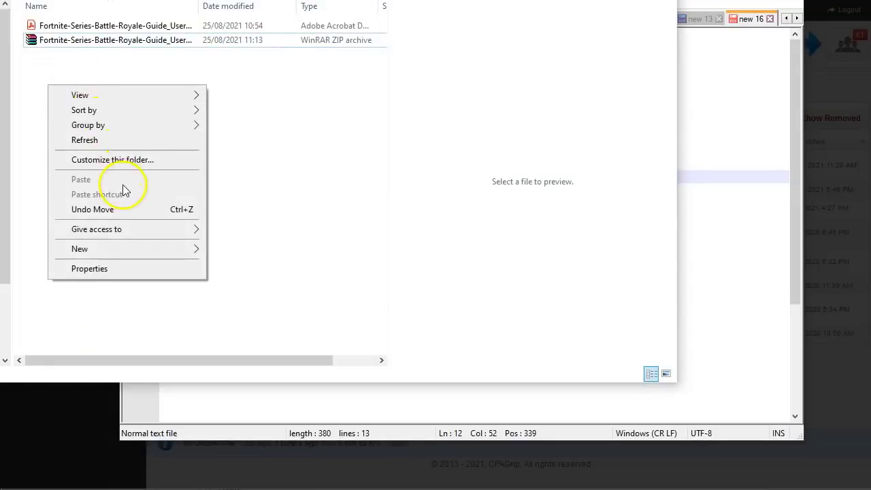
{"action": "mouse_move", "coordinate": [151, 261]}
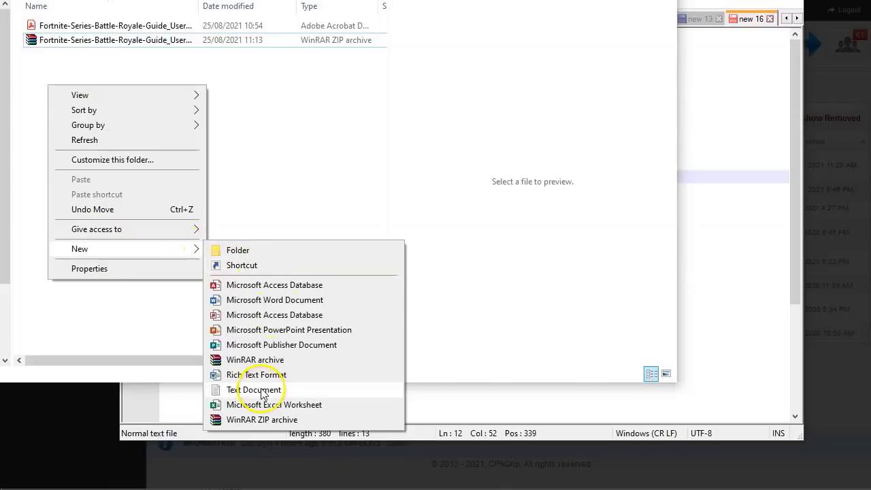
{"action": "left_click", "coordinate": [261, 389]}
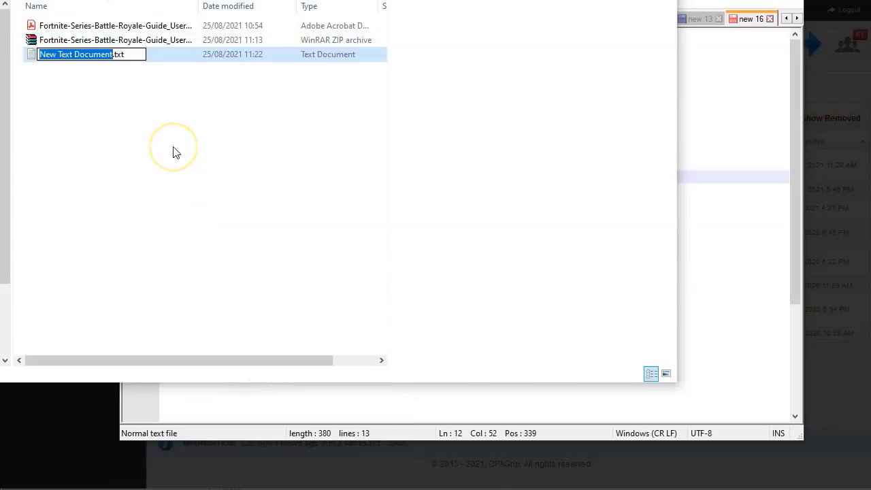
Step: Name the file 'REDME FOR PASSWORD', open it in Notepad and start typing 'R'
{"action": "type", "text": "REDME FOR PASSWORD"}
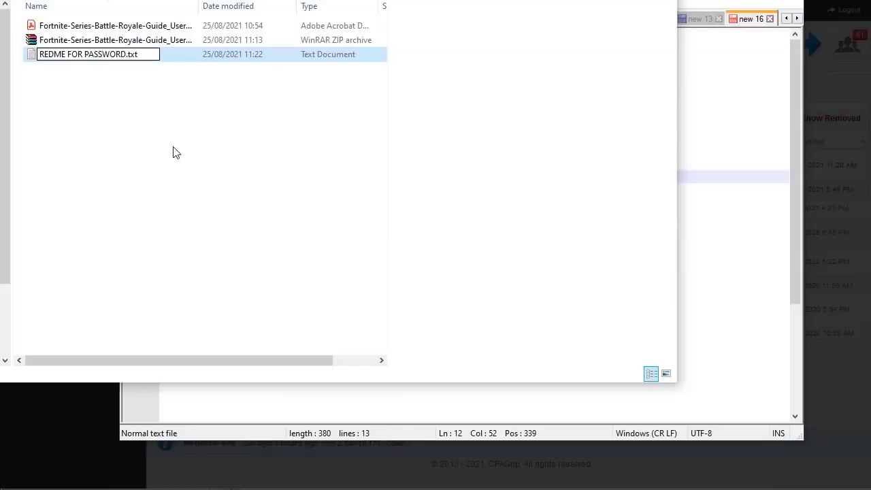
{"action": "key", "text": "Return"}
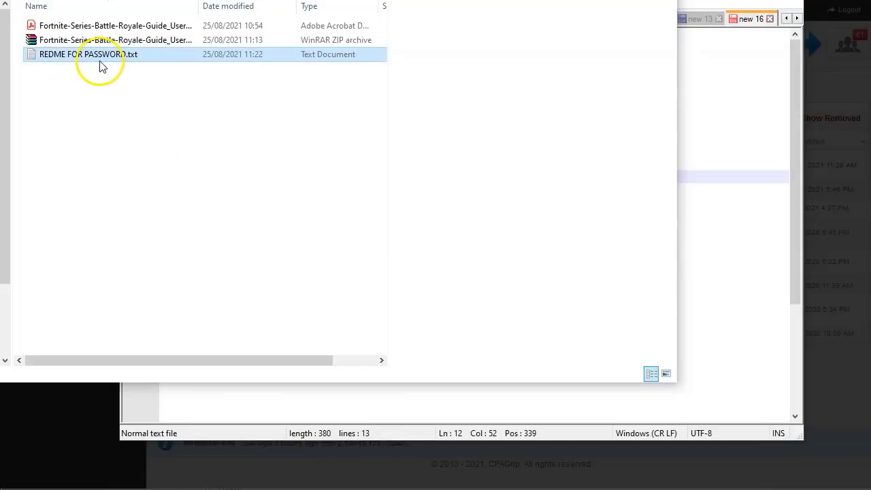
{"action": "double_click", "coordinate": [98, 57]}
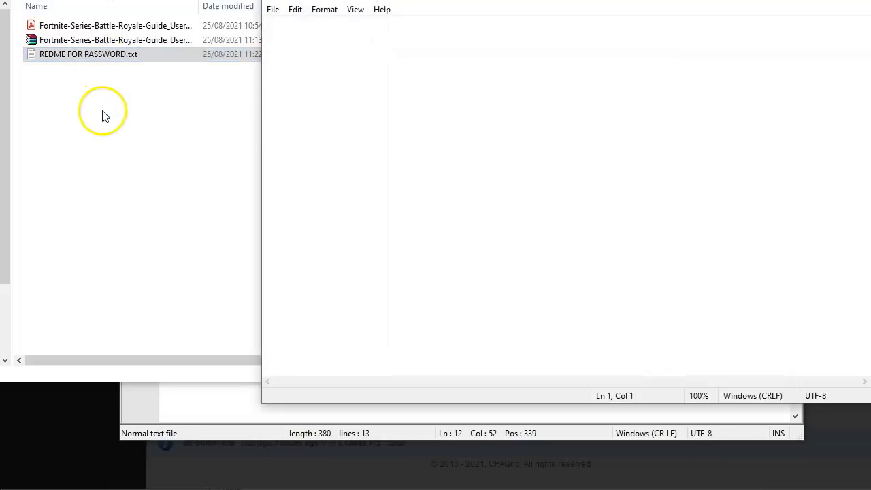
{"action": "type", "text": "READ ME FOR PASSWORD"}
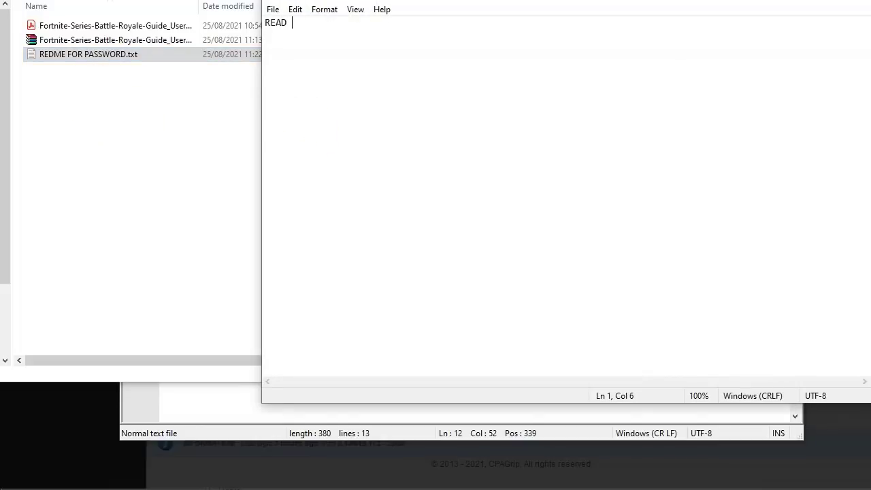
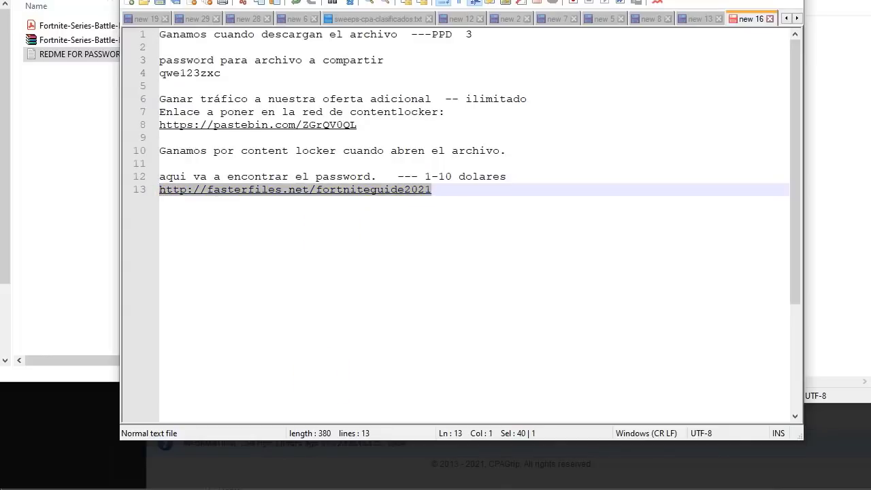
Step: Paste the fasterfiles.net/fortniteguide2021 link under the heading, now ending 'READ ME FOR PASSWORD:'
{"action": "key", "text": "alt+Tab"}
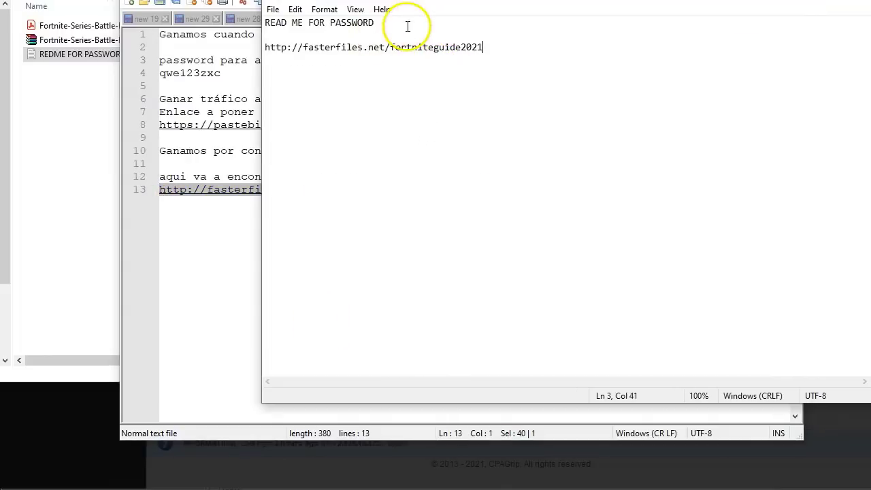
{"action": "left_click", "coordinate": [407, 26]}
{"action": "type", "text": ":"}
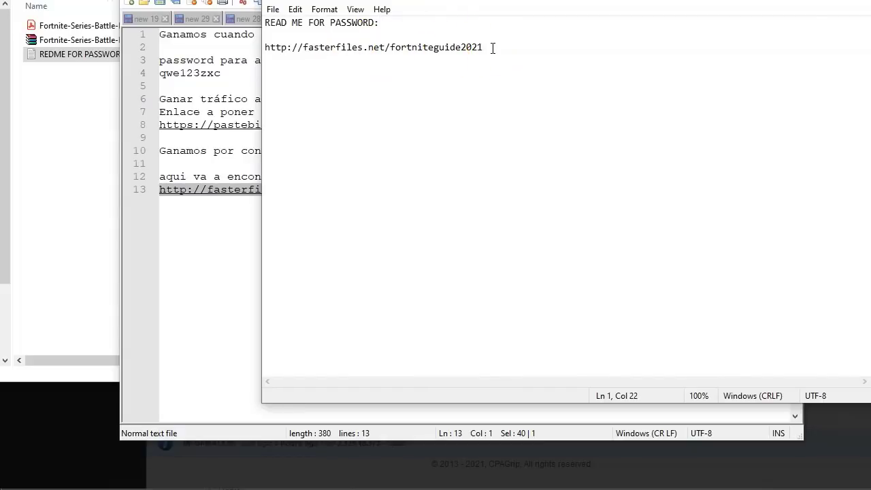
{"action": "left_click", "coordinate": [493, 48]}
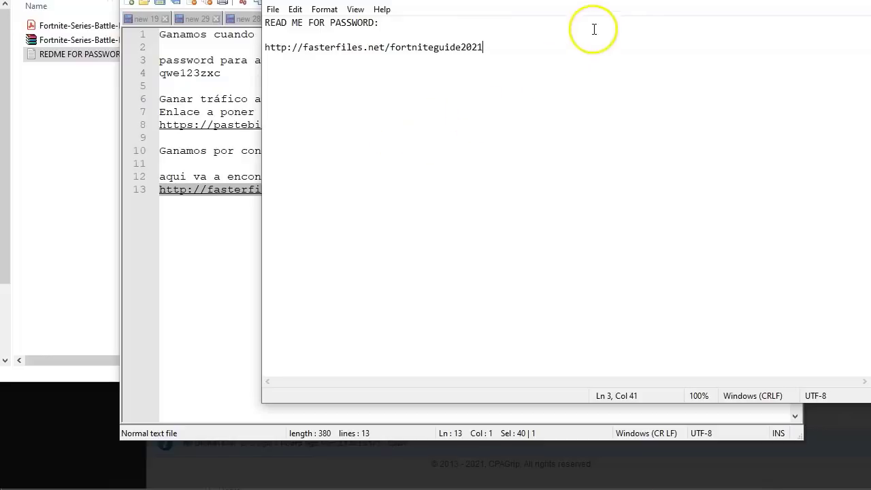
Step: Save REDME FOR PASSWORD.txt and close Notepad
{"action": "left_click_drag", "start_coordinate": [655, 0], "coordinate": [617, 64]}
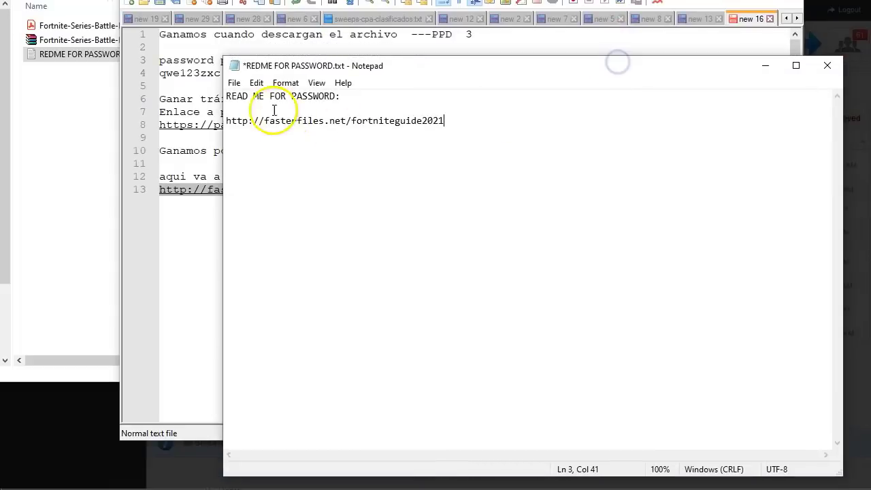
{"action": "left_click", "coordinate": [234, 84]}
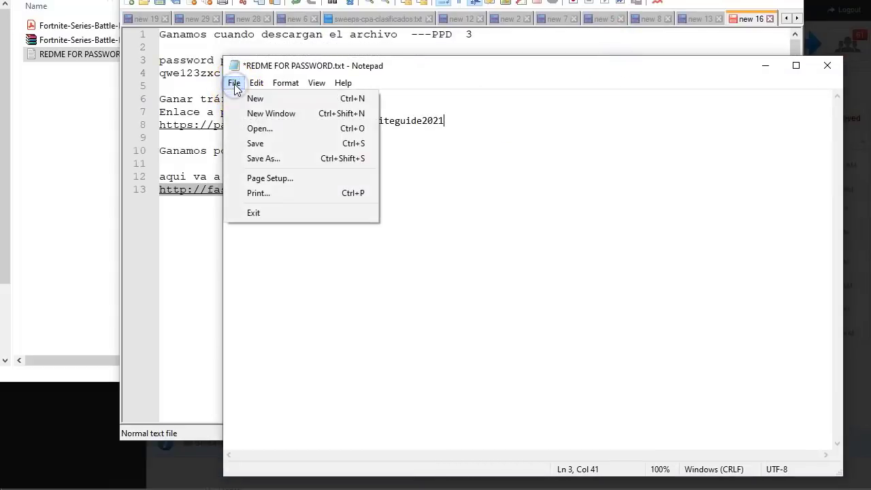
{"action": "left_click", "coordinate": [276, 143]}
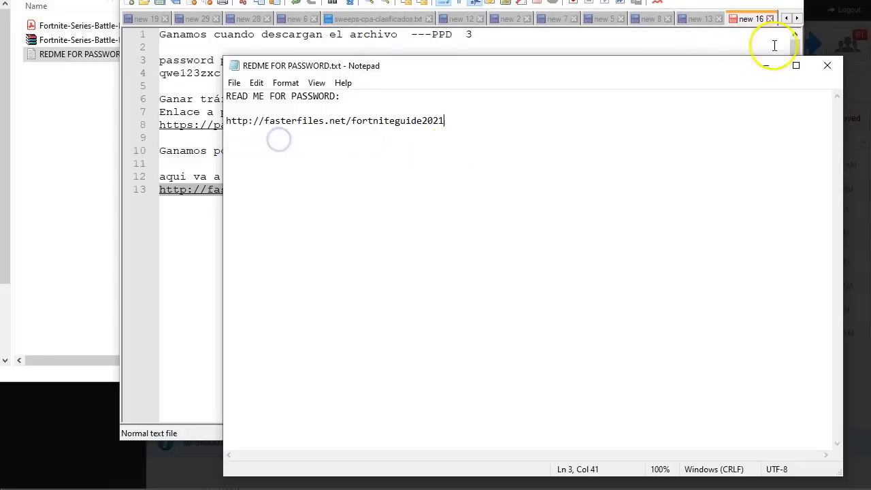
{"action": "left_click", "coordinate": [829, 64]}
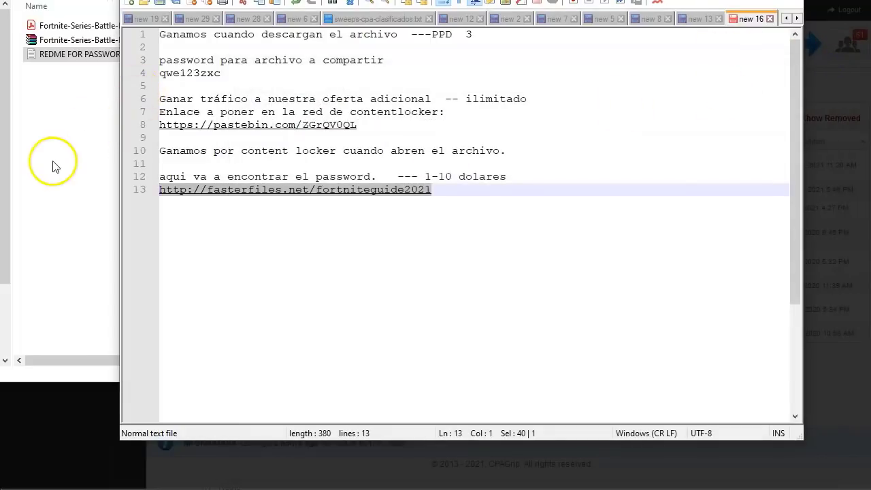
{"action": "left_click", "coordinate": [54, 167]}
Step: Add REDME FOR PASSWORD.txt to the Fortnite guide zip and check that the readme opens correctly
{"action": "left_click_drag", "start_coordinate": [123, 55], "coordinate": [125, 38]}
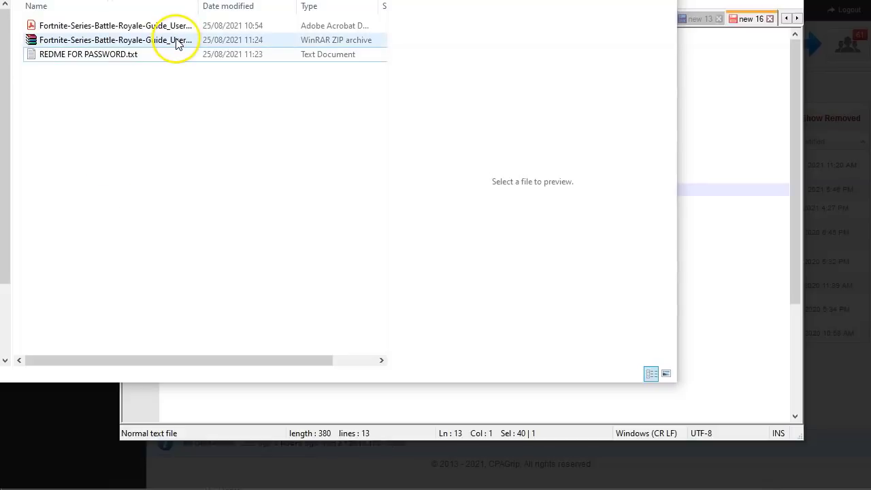
{"action": "left_click", "coordinate": [176, 39]}
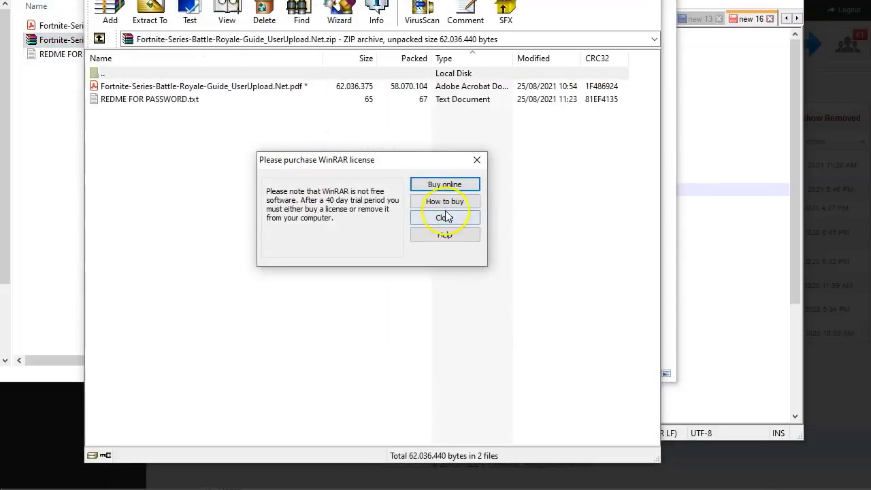
{"action": "left_click", "coordinate": [445, 216]}
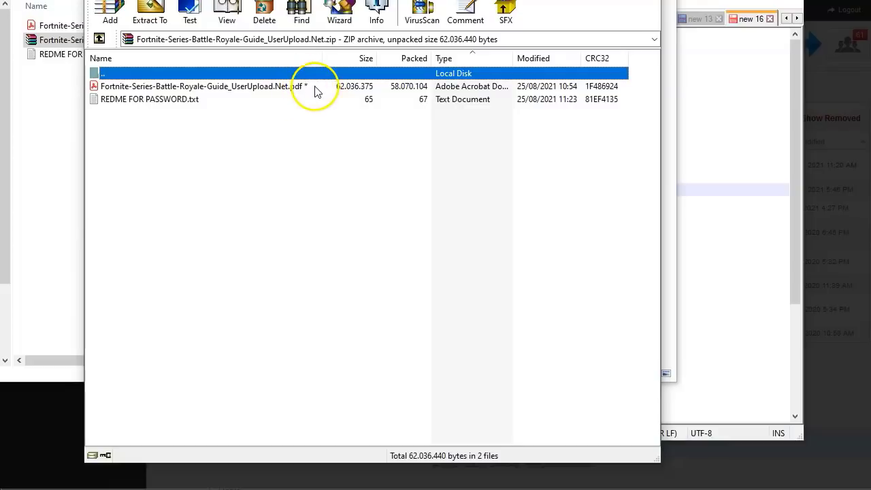
{"action": "double_click", "coordinate": [163, 101]}
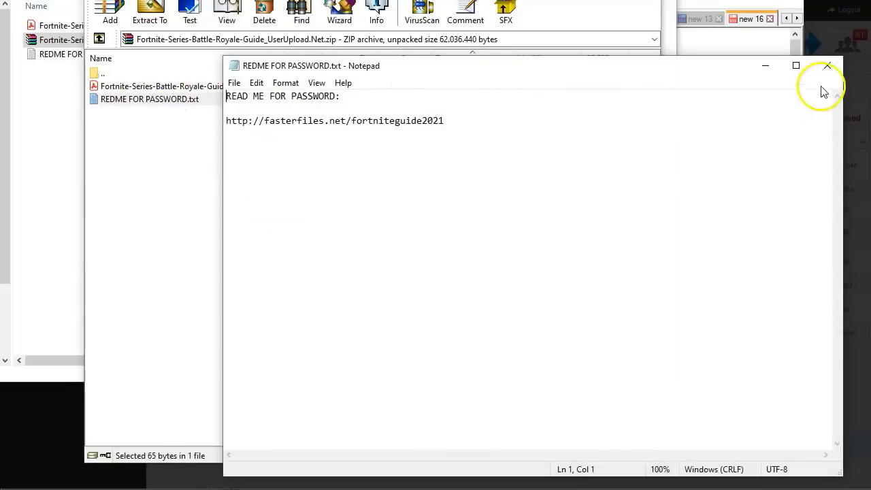
{"action": "left_click", "coordinate": [827, 65]}
{"action": "left_click", "coordinate": [388, 220]}
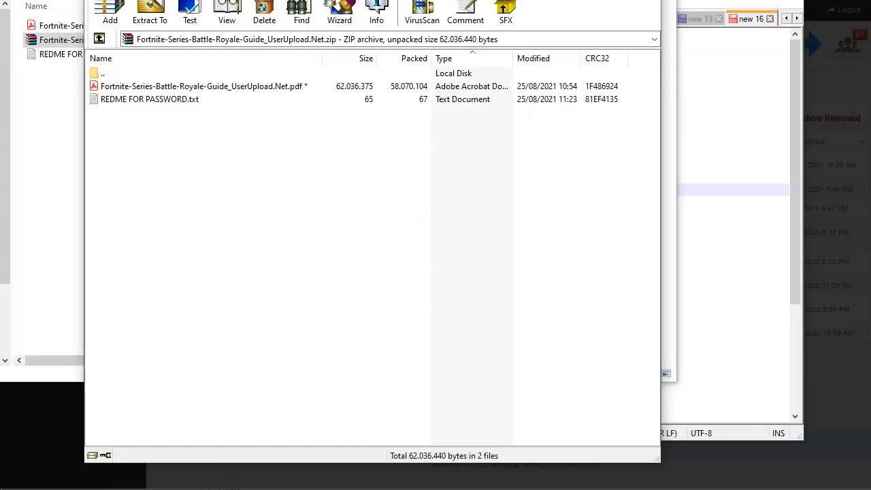
{"action": "key", "text": "Escape"}
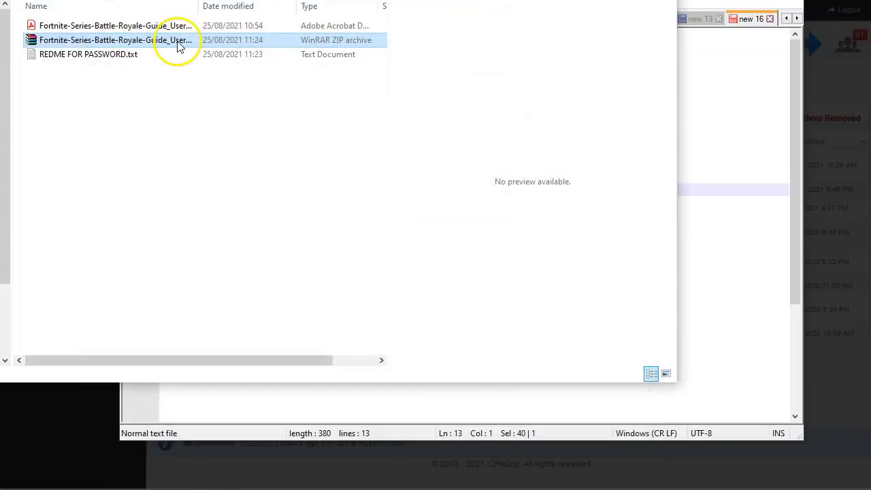
Step: In Rapidgator's Earn section, activate the affiliate account to reach the Payment data page
{"action": "mouse_move", "coordinate": [102, 488]}
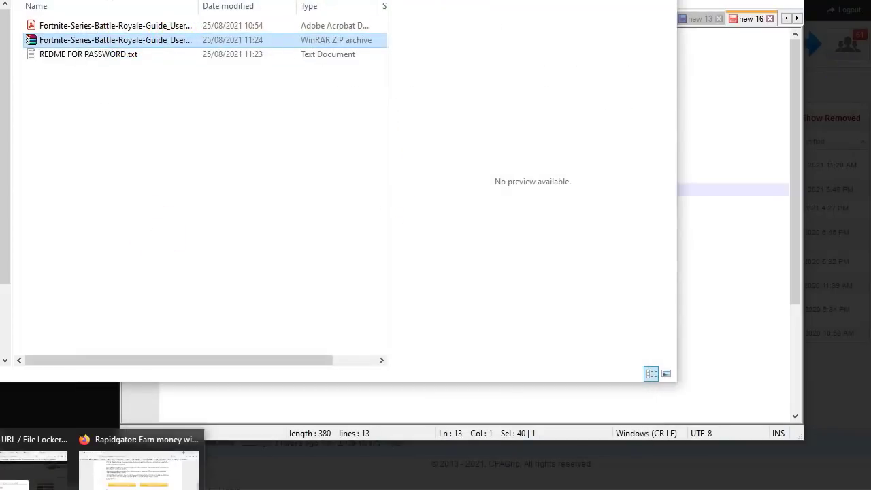
{"action": "left_click", "coordinate": [139, 466]}
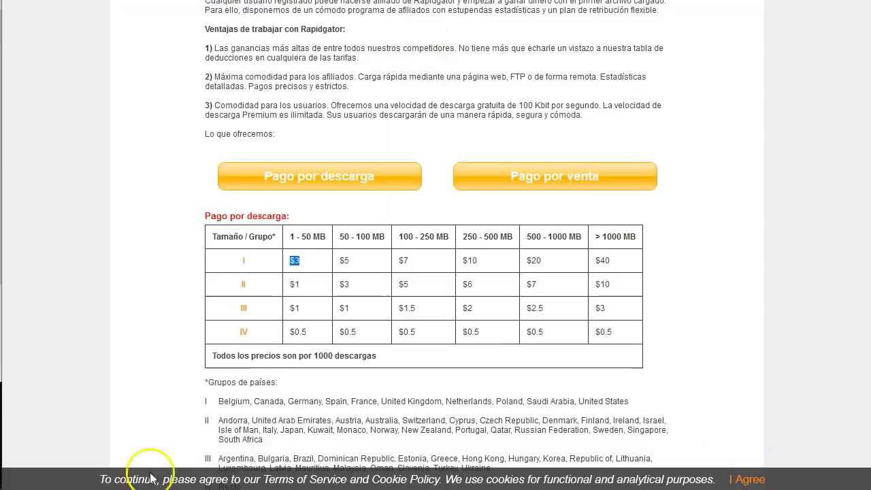
{"action": "mouse_move", "coordinate": [102, 488]}
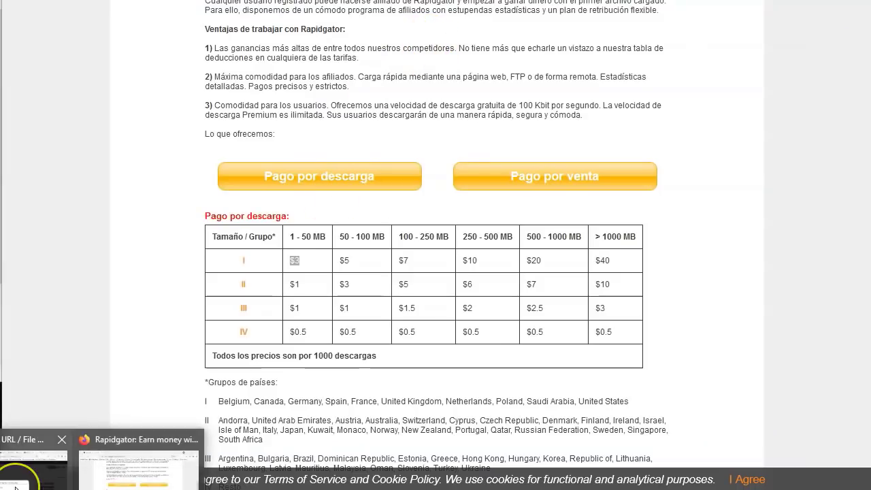
{"action": "left_click", "coordinate": [58, 470]}
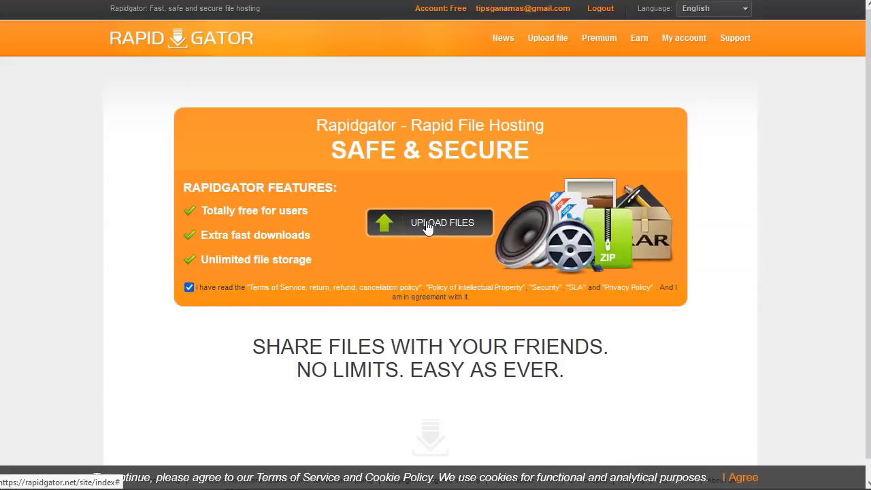
{"action": "left_click", "coordinate": [636, 39]}
{"action": "left_click", "coordinate": [431, 88]}
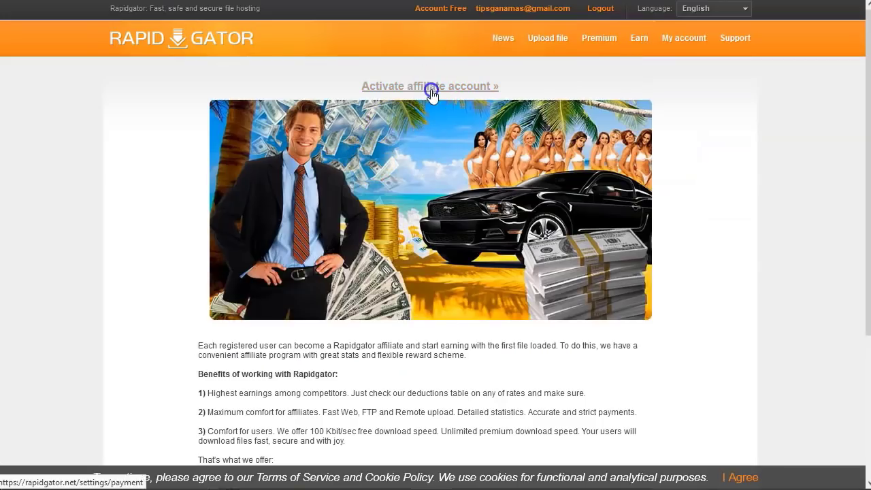
{"action": "scroll", "coordinate": [272, 255], "scroll_direction": "down", "scroll_amount": 1}
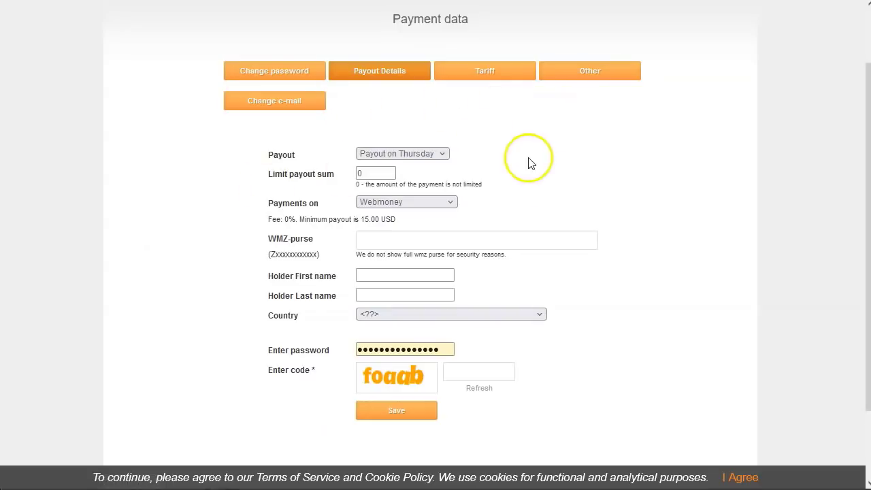
Step: Keep Thursday payouts and preview PayPal's 200.00 USD minimum payout
{"action": "left_click", "coordinate": [440, 154]}
{"action": "left_click", "coordinate": [438, 153]}
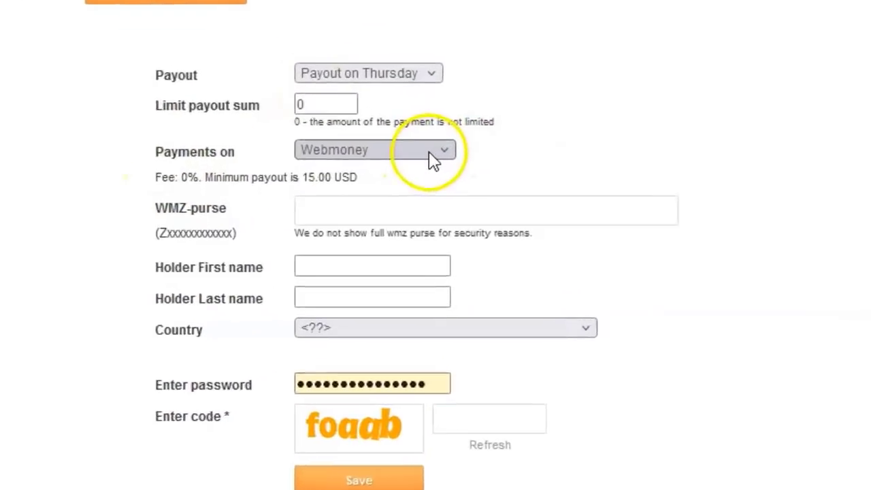
{"action": "left_click", "coordinate": [429, 153]}
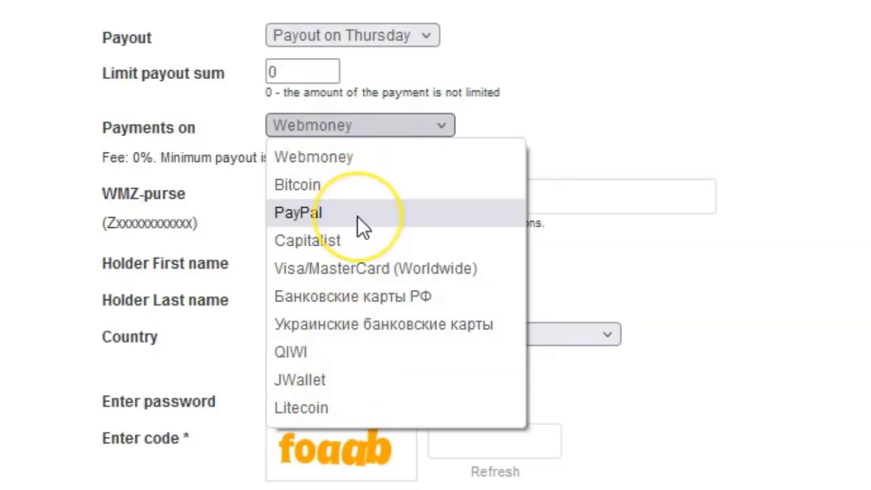
{"action": "left_click", "coordinate": [376, 167]}
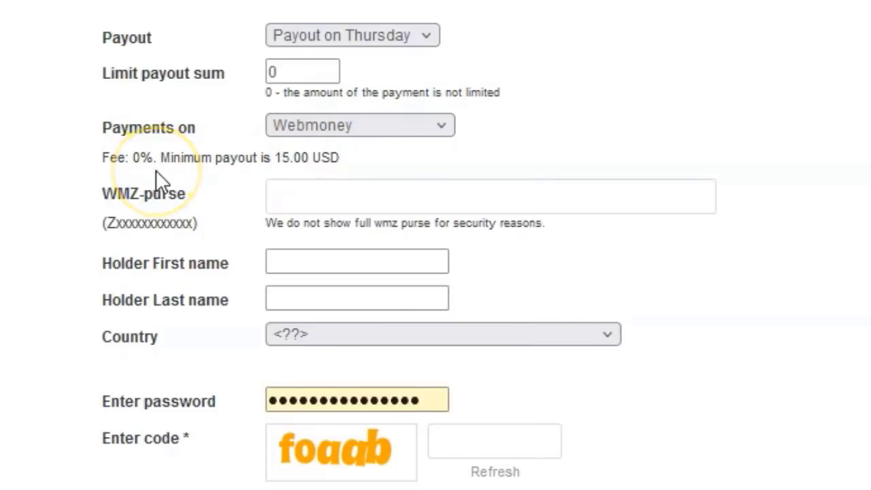
{"action": "left_click", "coordinate": [447, 128]}
{"action": "left_click", "coordinate": [385, 205]}
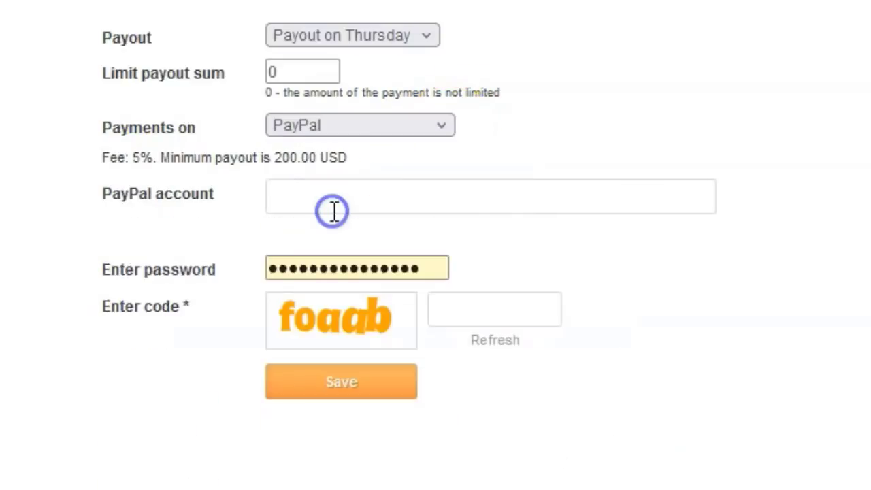
{"action": "left_click_drag", "start_coordinate": [275, 157], "coordinate": [348, 157]}
Step: Compare Bitcoin and Litecoin, then settle on PayPal and select the PayPal account field
{"action": "left_click", "coordinate": [441, 125]}
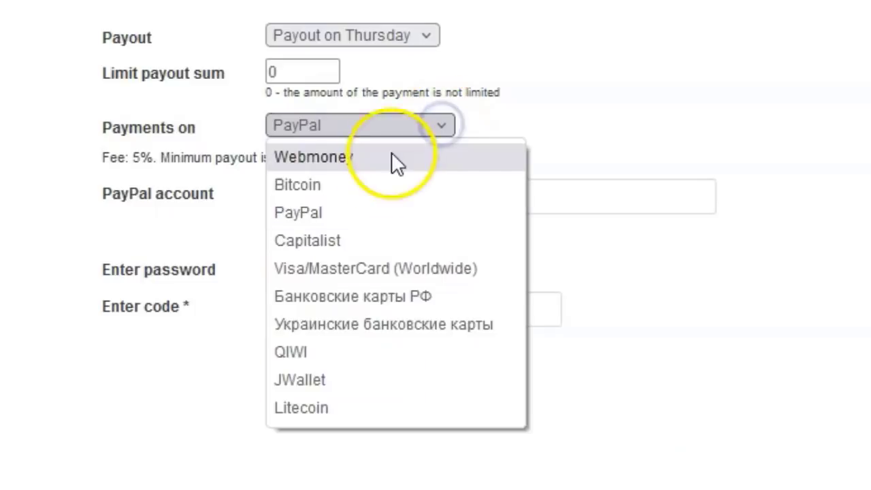
{"action": "left_click", "coordinate": [374, 178]}
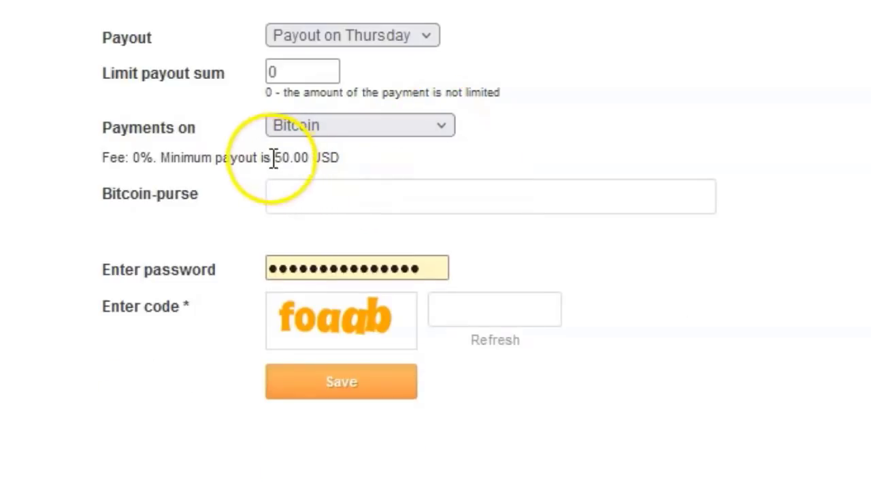
{"action": "left_click_drag", "start_coordinate": [272, 157], "coordinate": [102, 157]}
{"action": "left_click", "coordinate": [446, 133]}
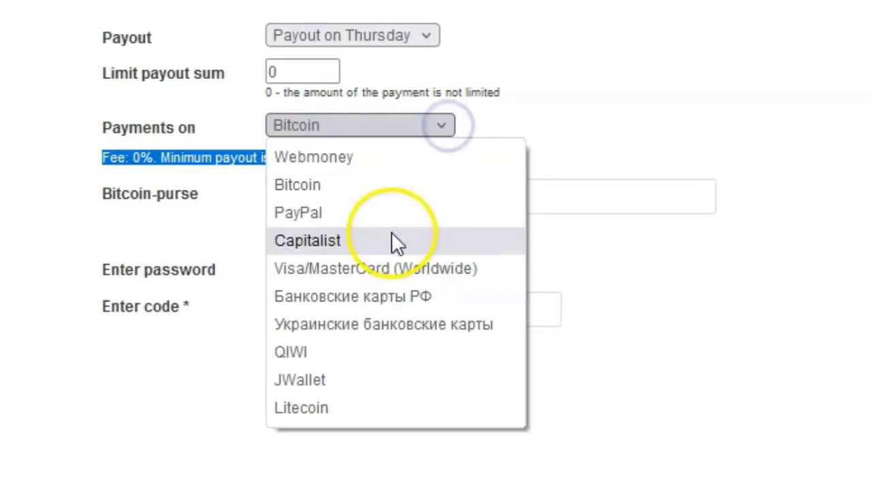
{"action": "left_click", "coordinate": [344, 403]}
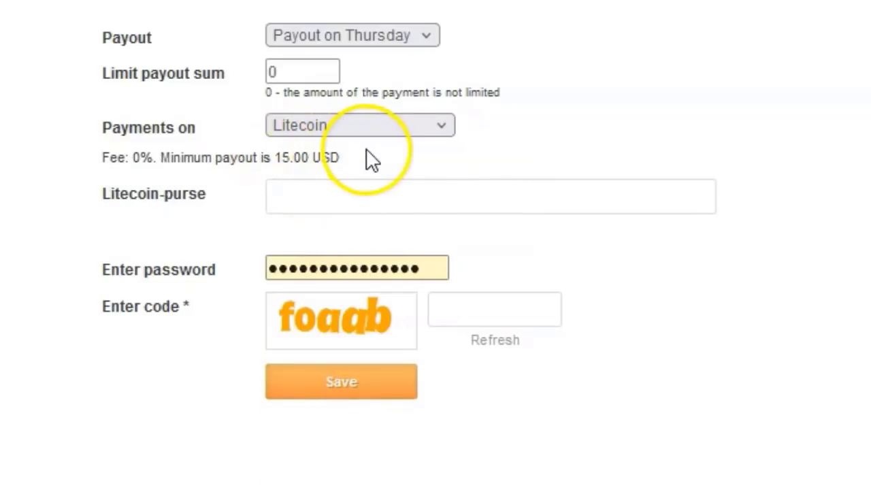
{"action": "left_click", "coordinate": [434, 130]}
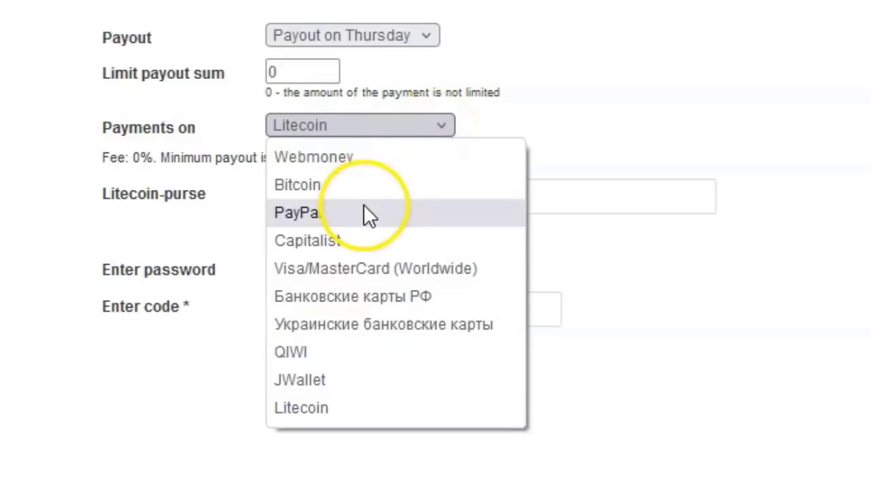
{"action": "left_click", "coordinate": [364, 207]}
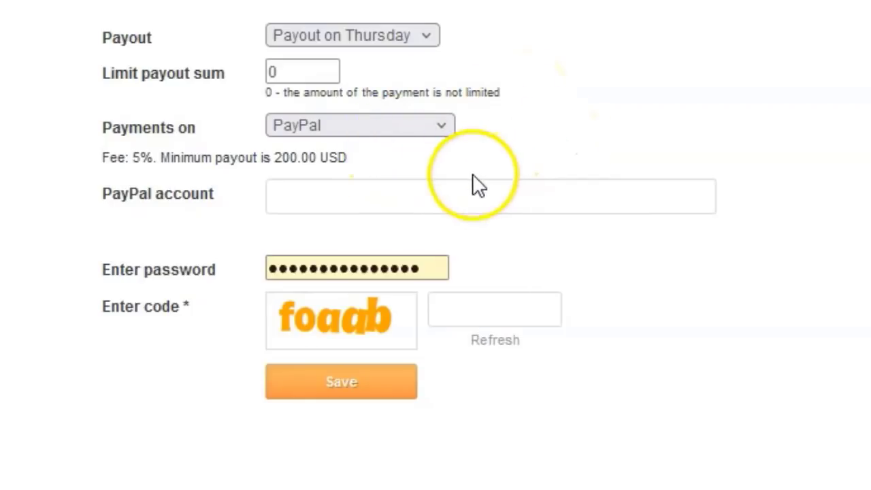
{"action": "left_click", "coordinate": [461, 198]}
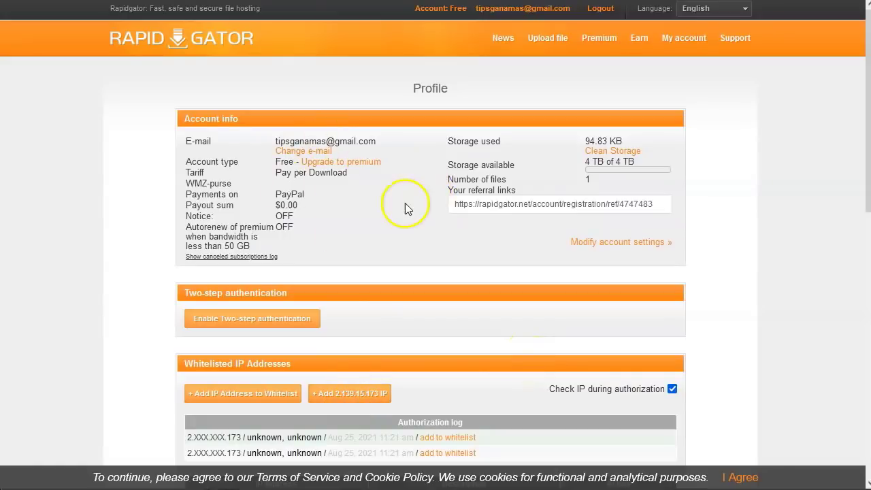
Step: Go to Web upload and accept the terms of service
{"action": "scroll", "coordinate": [405, 203], "scroll_direction": "down", "scroll_amount": 8}
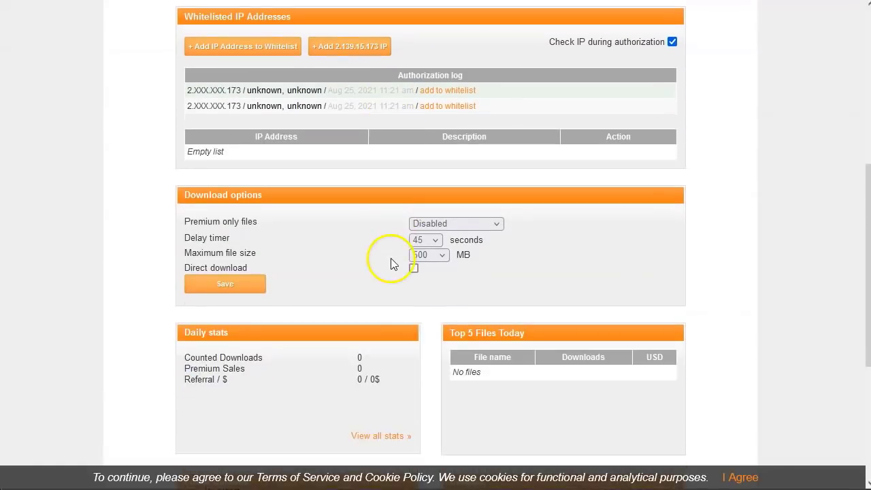
{"action": "scroll", "coordinate": [311, 276], "scroll_direction": "up", "scroll_amount": 10}
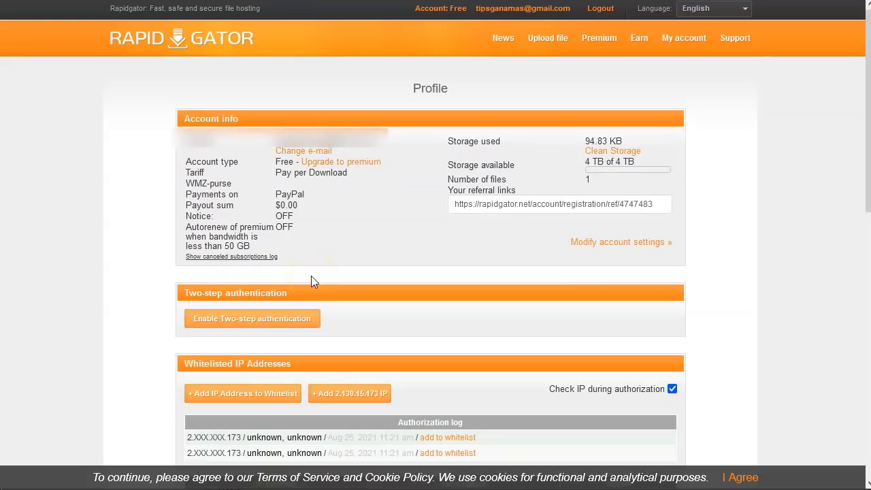
{"action": "mouse_move", "coordinate": [548, 37]}
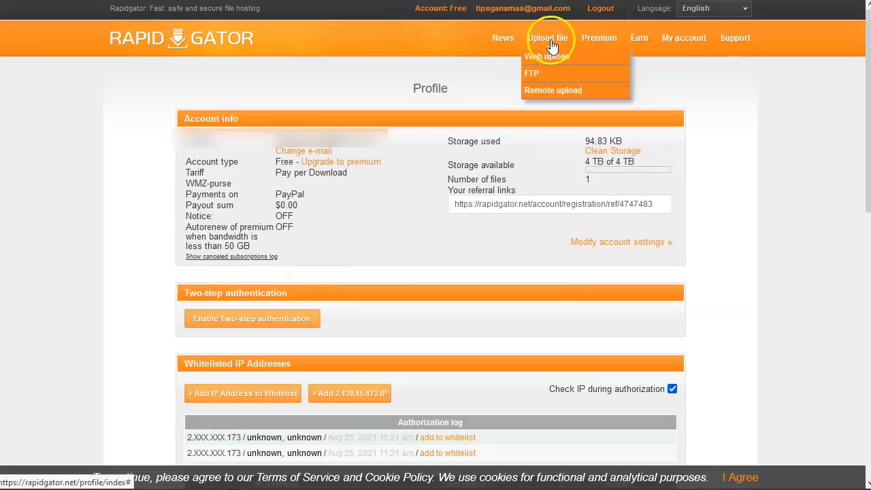
{"action": "left_click", "coordinate": [557, 61]}
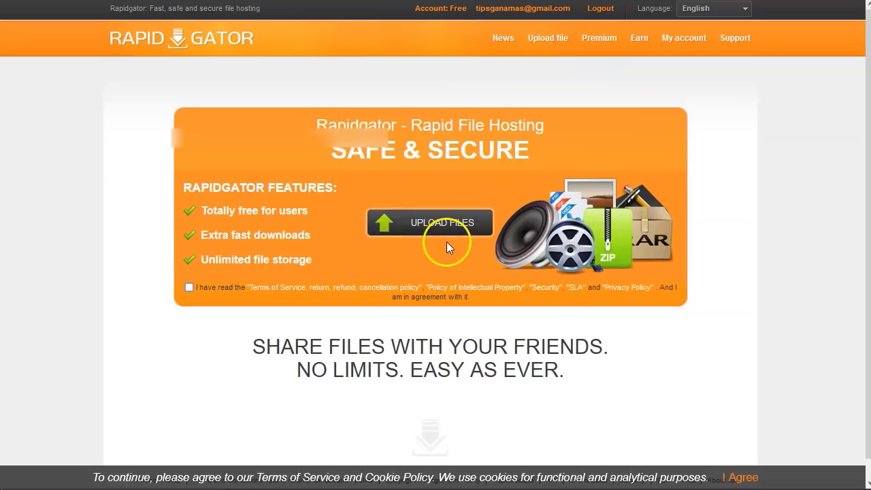
{"action": "left_click", "coordinate": [188, 288]}
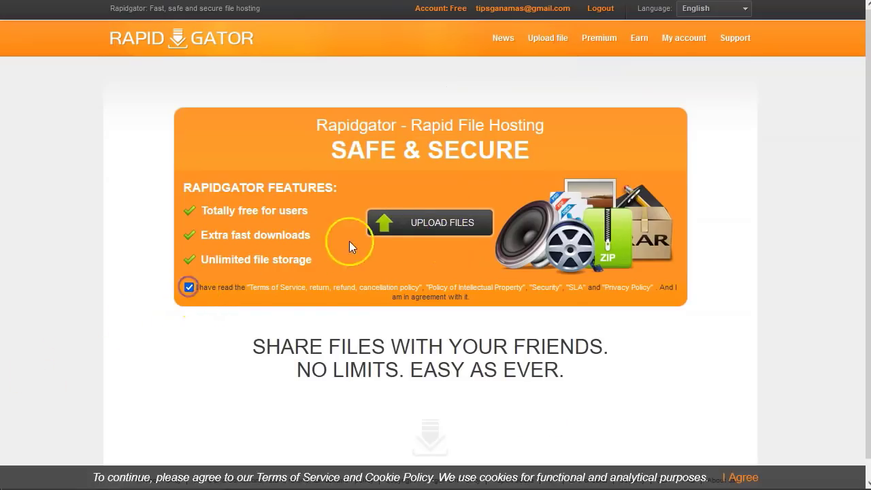
Step: Upload the Fortnite guide zip (58.1MB) and generate its download link
{"action": "left_click", "coordinate": [435, 223]}
{"action": "left_click", "coordinate": [297, 163]}
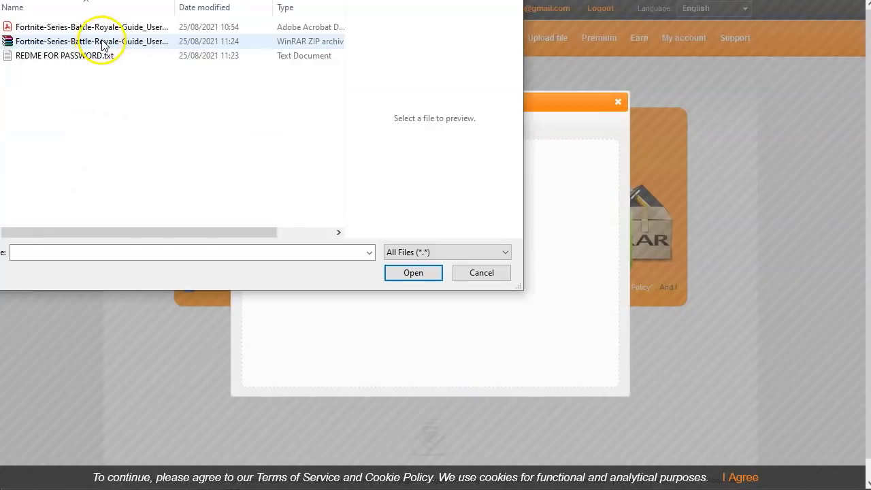
{"action": "left_click", "coordinate": [100, 41]}
{"action": "left_click", "coordinate": [409, 272]}
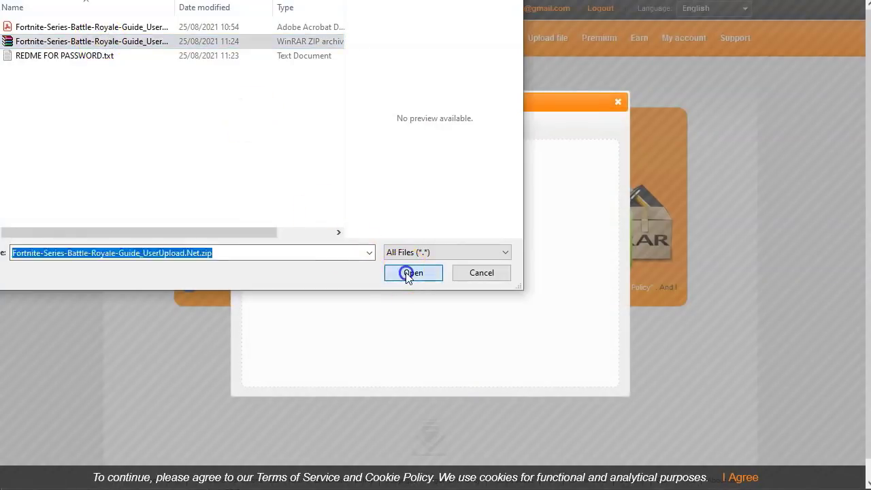
{"action": "left_click", "coordinate": [385, 163]}
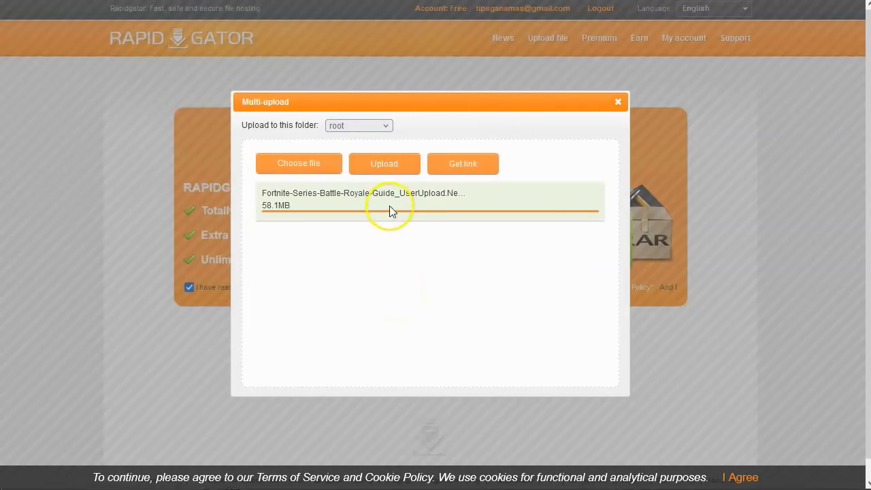
{"action": "left_click", "coordinate": [469, 166]}
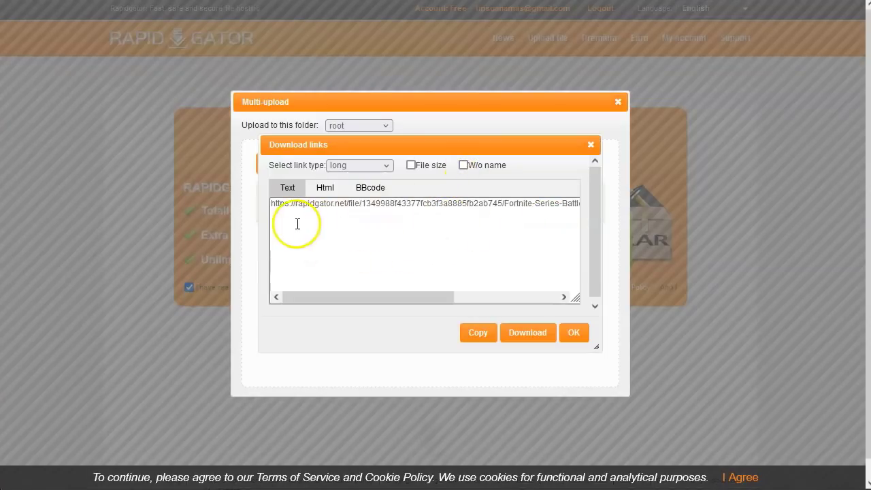
Step: Copy the Rapidgator download link and paste it on line 17 of the Notepad++ notes
{"action": "left_click", "coordinate": [477, 332]}
{"action": "key", "text": "alt+Tab"}
{"action": "left_click", "coordinate": [478, 186]}
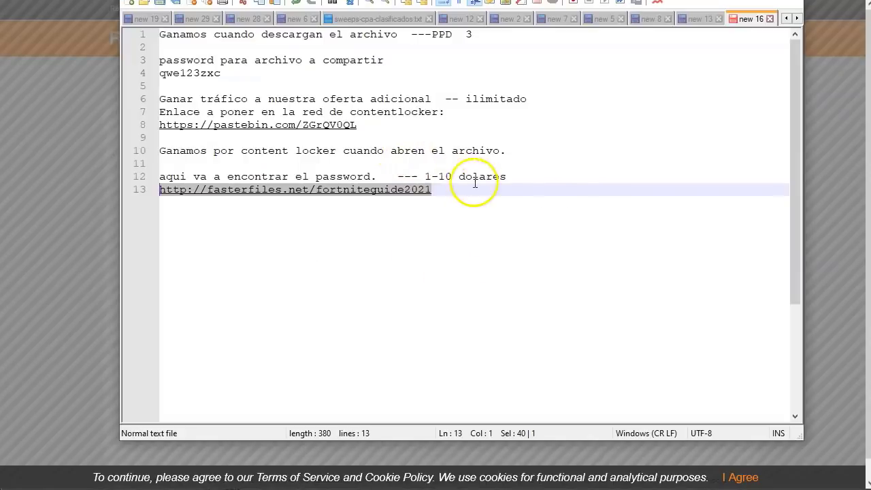
{"action": "key", "text": "Return"}
{"action": "key", "text": "Return"}
{"action": "key", "text": "Return"}
{"action": "key", "text": "Return"}
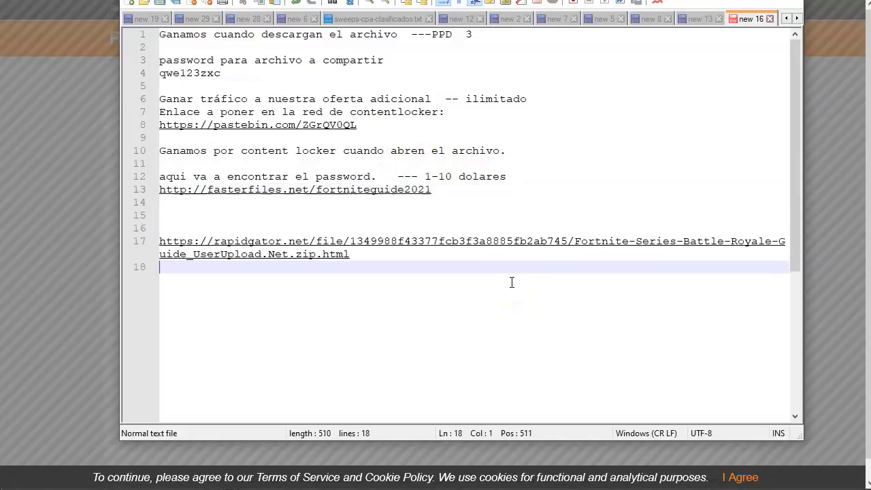
{"action": "key", "text": "Up"}
{"action": "key", "text": "Up"}
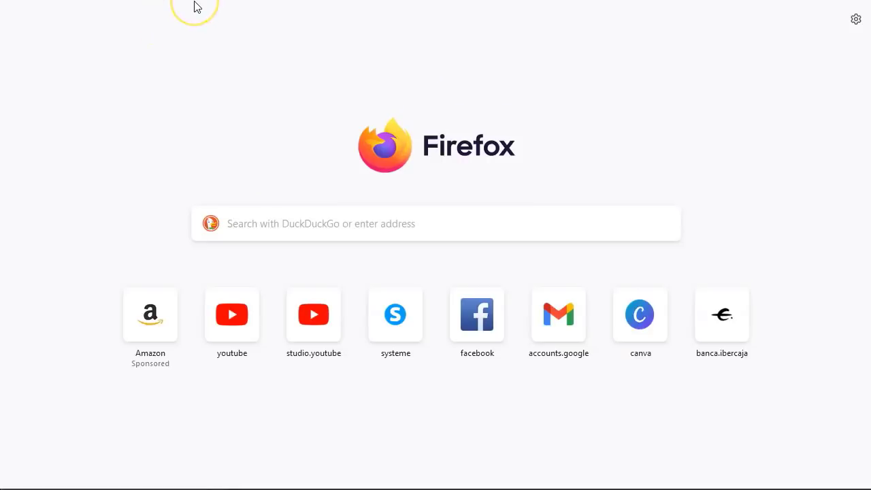
{"action": "left_click", "coordinate": [194, 7]}
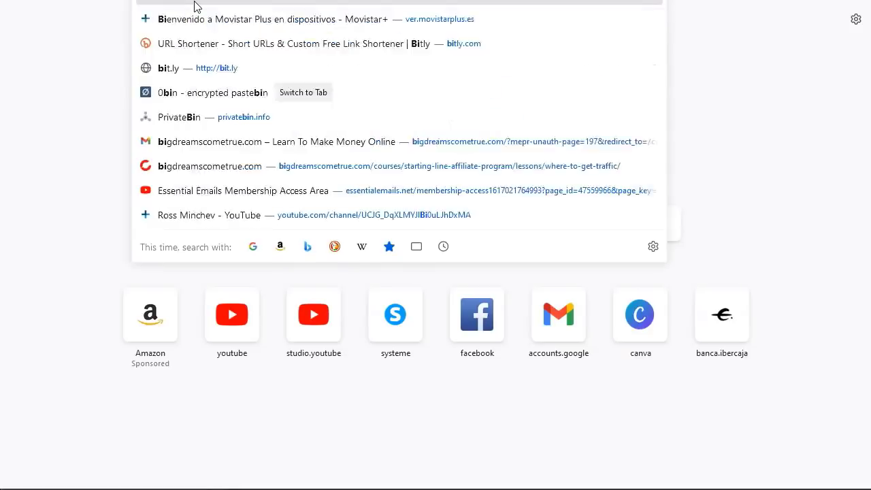
{"action": "type", "text": "bitly"}
{"action": "key", "text": "Return"}
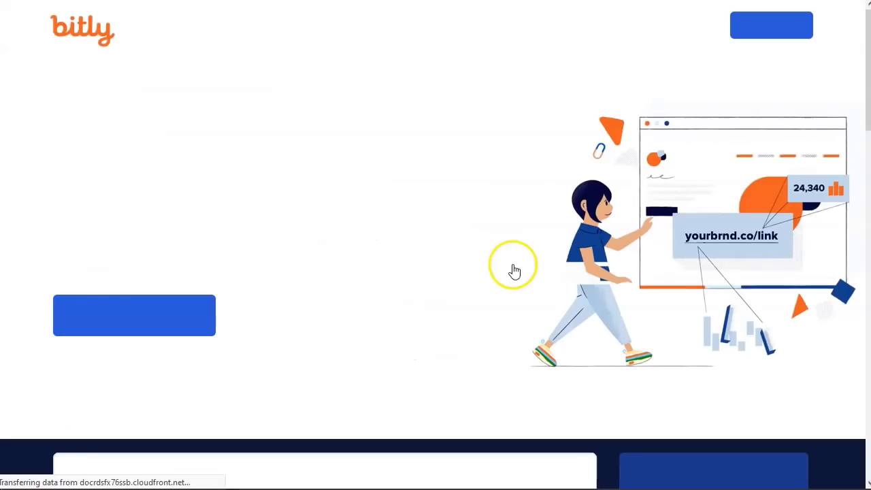
{"action": "scroll", "coordinate": [263, 333], "scroll_direction": "down", "scroll_amount": 3}
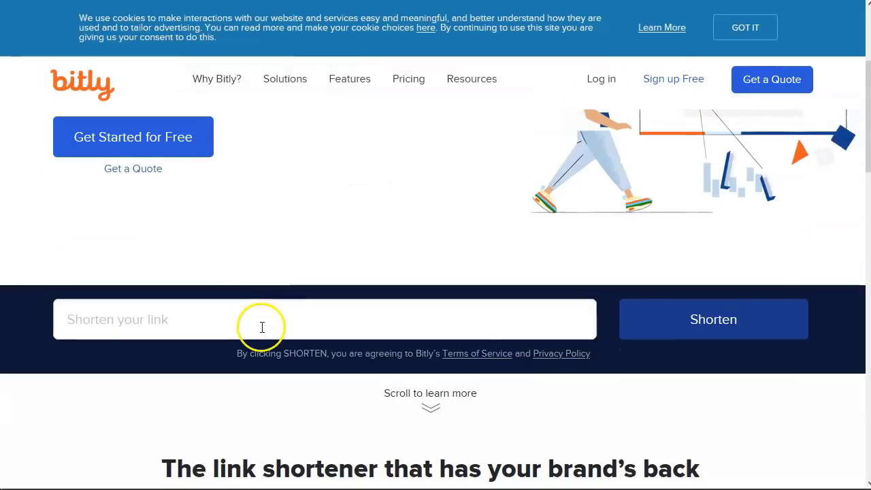
{"action": "left_click", "coordinate": [258, 317]}
{"action": "key", "text": "ctrl+v"}
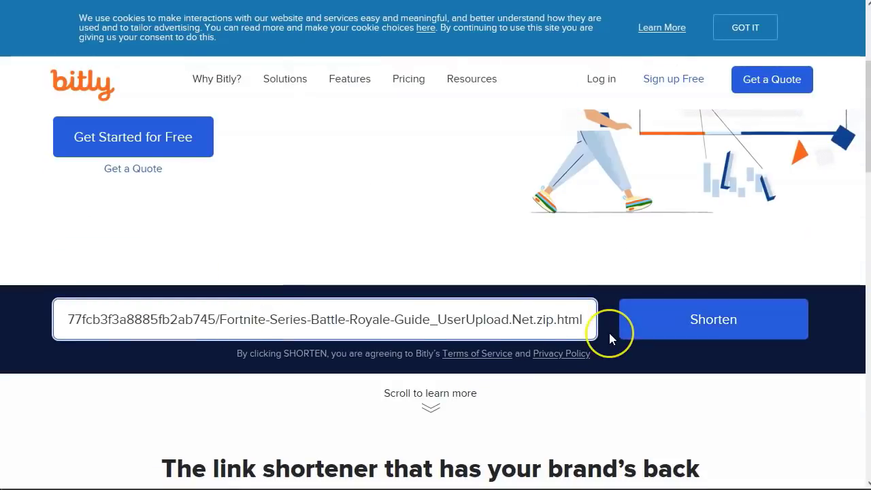
{"action": "left_click", "coordinate": [712, 319]}
{"action": "left_click", "coordinate": [712, 319]}
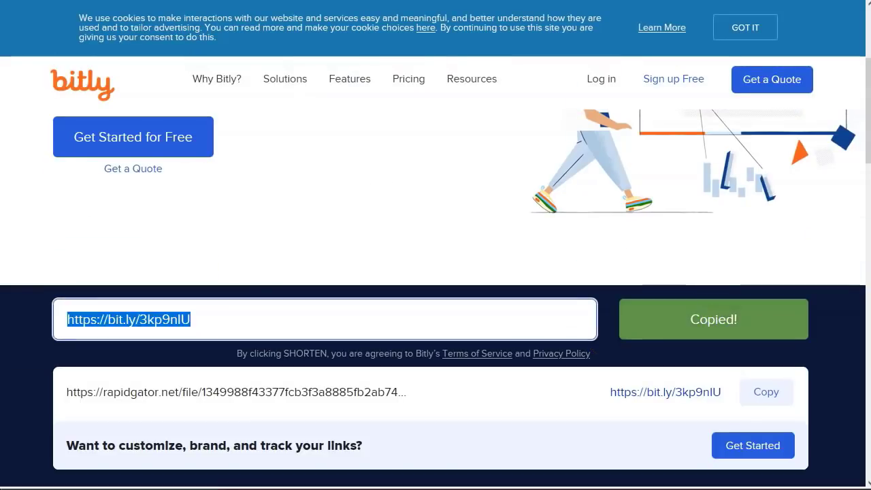
Step: Paste the bit.ly short link on line 20 and type the 'compartir' label on line 19
{"action": "key", "text": "alt+Tab"}
{"action": "left_click", "coordinate": [378, 294]}
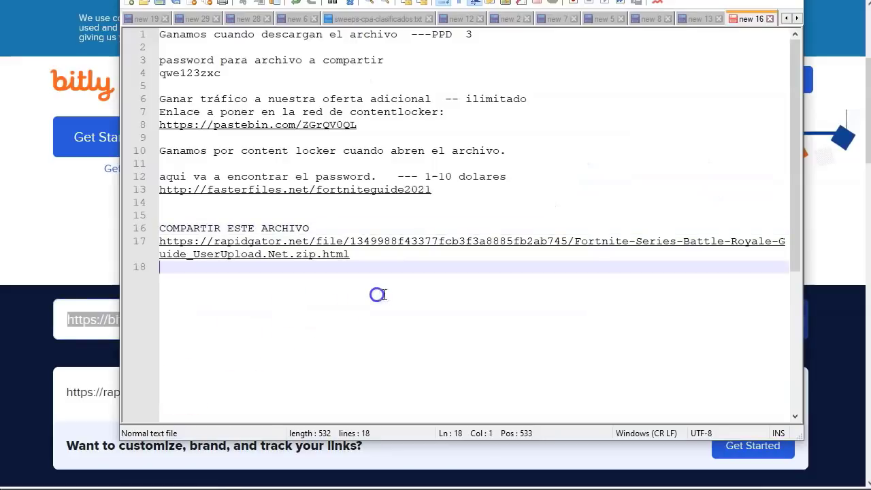
{"action": "key", "text": "Return"}
{"action": "key", "text": "Return"}
{"action": "key", "text": "ctrl+v"}
{"action": "key", "text": "Up"}
{"action": "key", "text": "Up"}
{"action": "key", "text": "Down"}
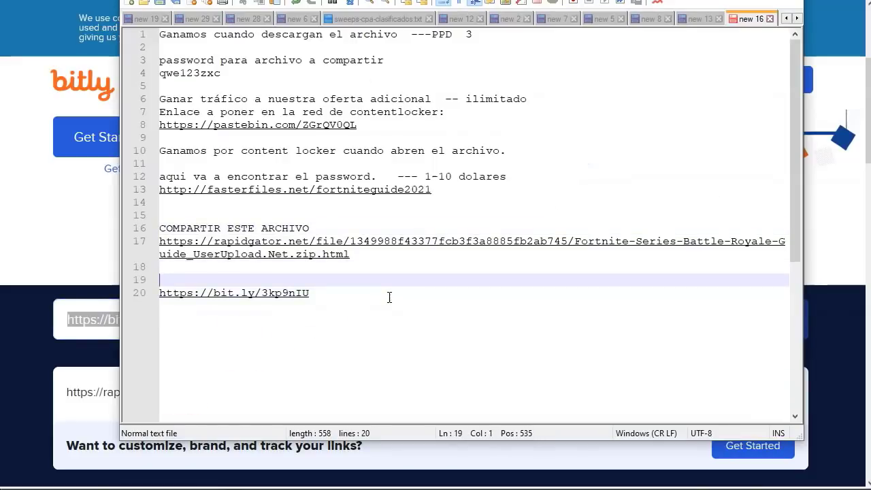
{"action": "type", "text": "compar"}
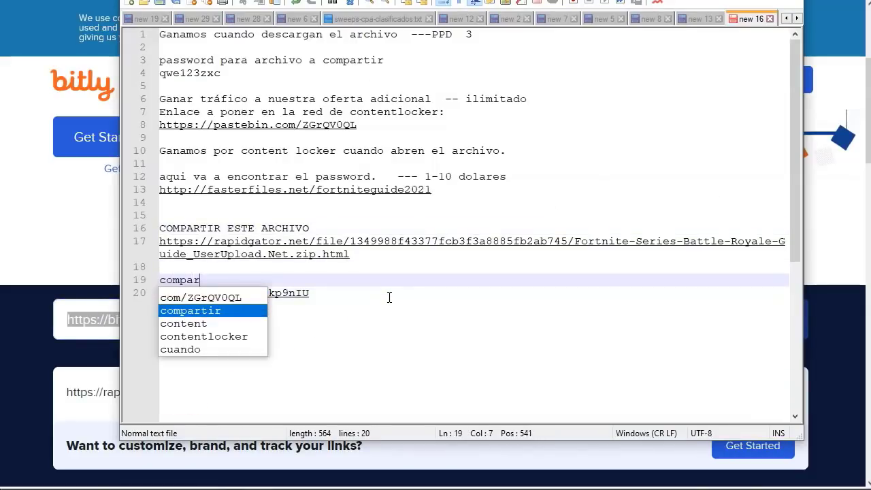
{"action": "type", "text": "tir acortado"}
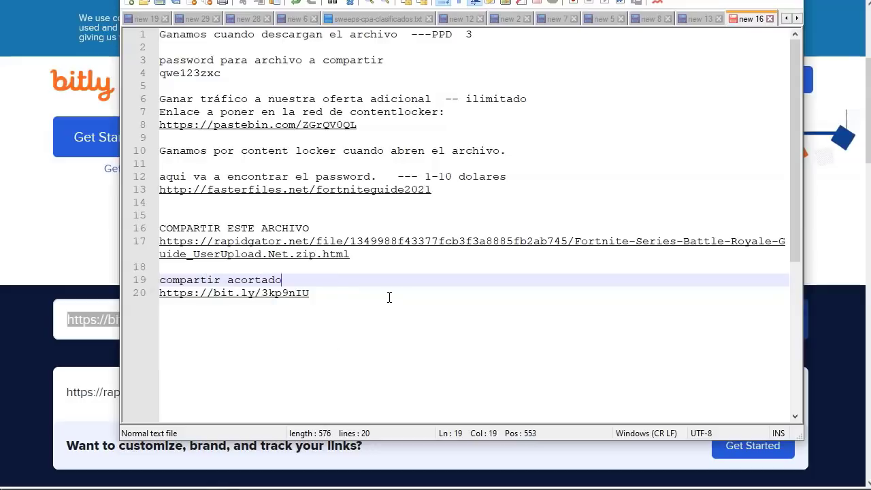